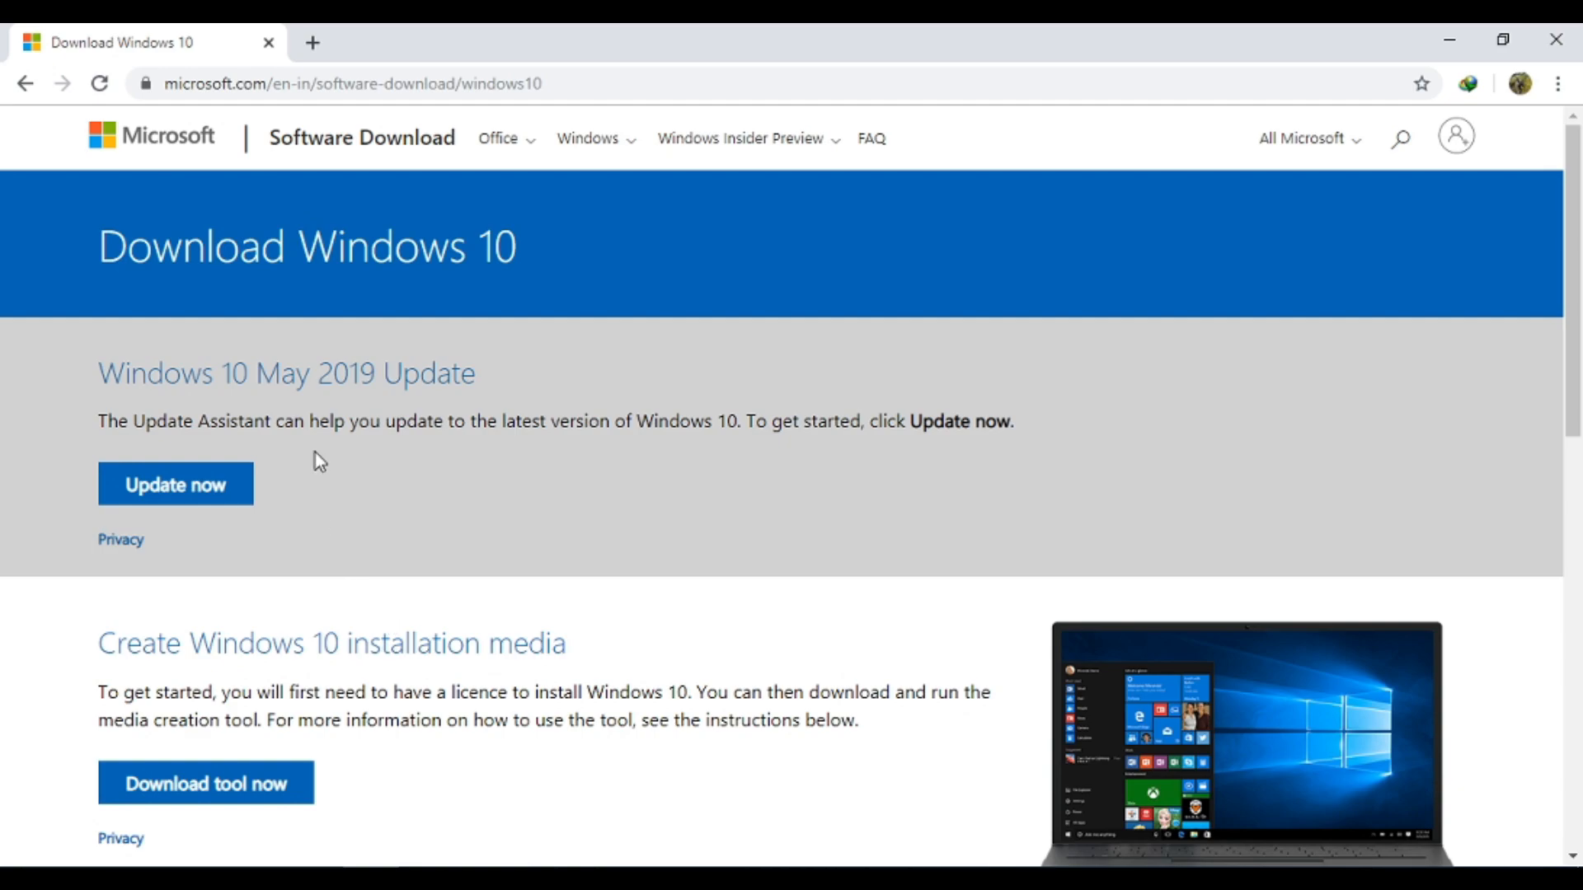
# Download the Windows 10 media creation tool and open the downloaded MediaCreationTool1903.exe
pyautogui.click(178, 788)
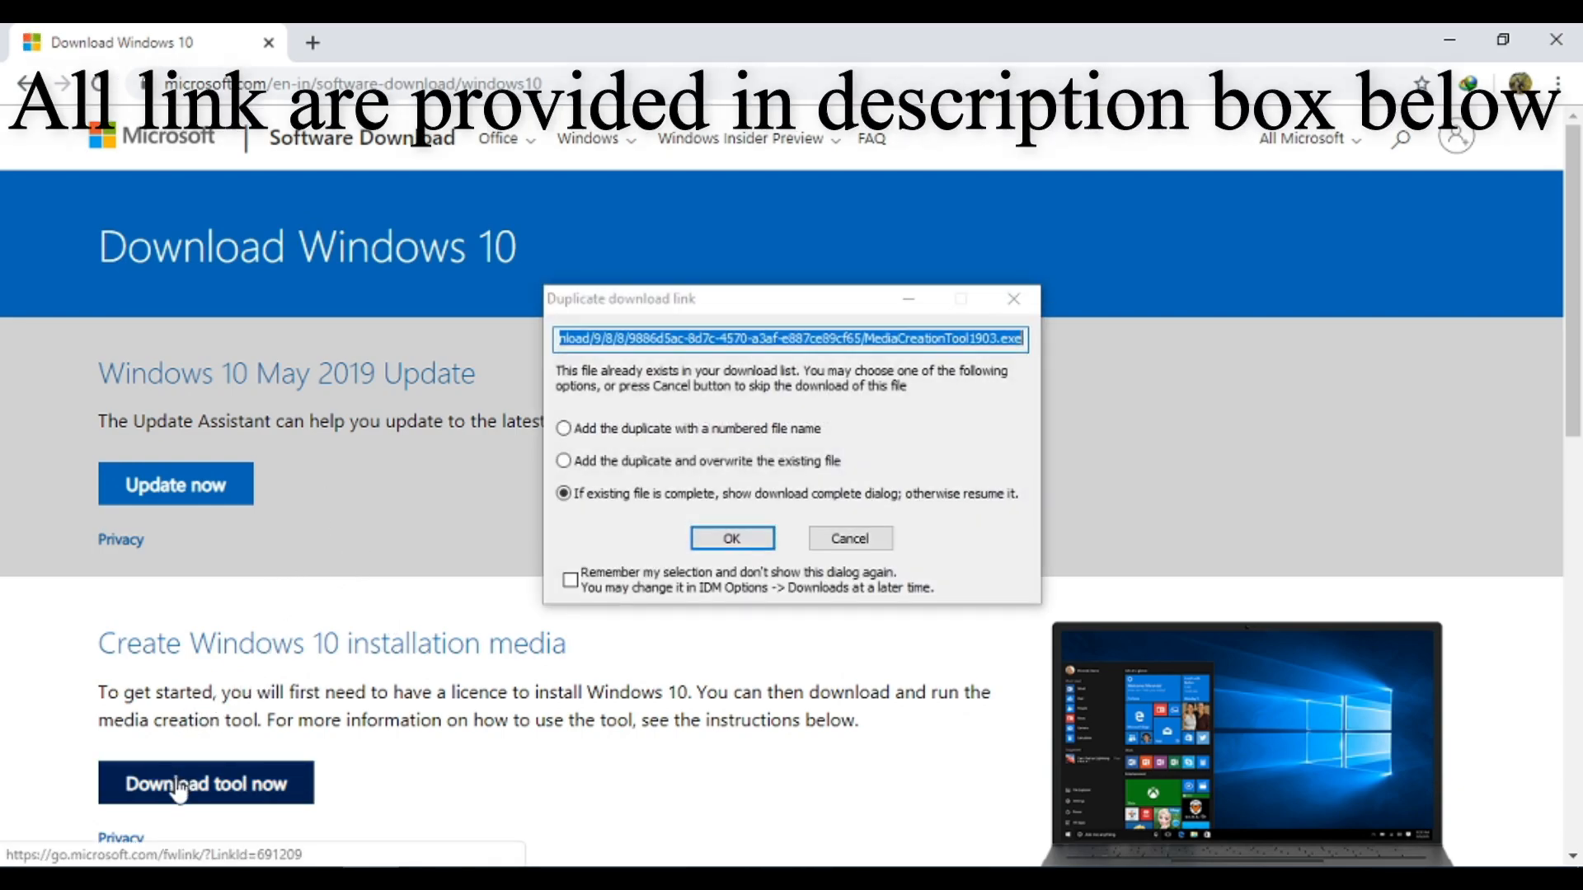
pyautogui.click(721, 537)
pyautogui.click(806, 561)
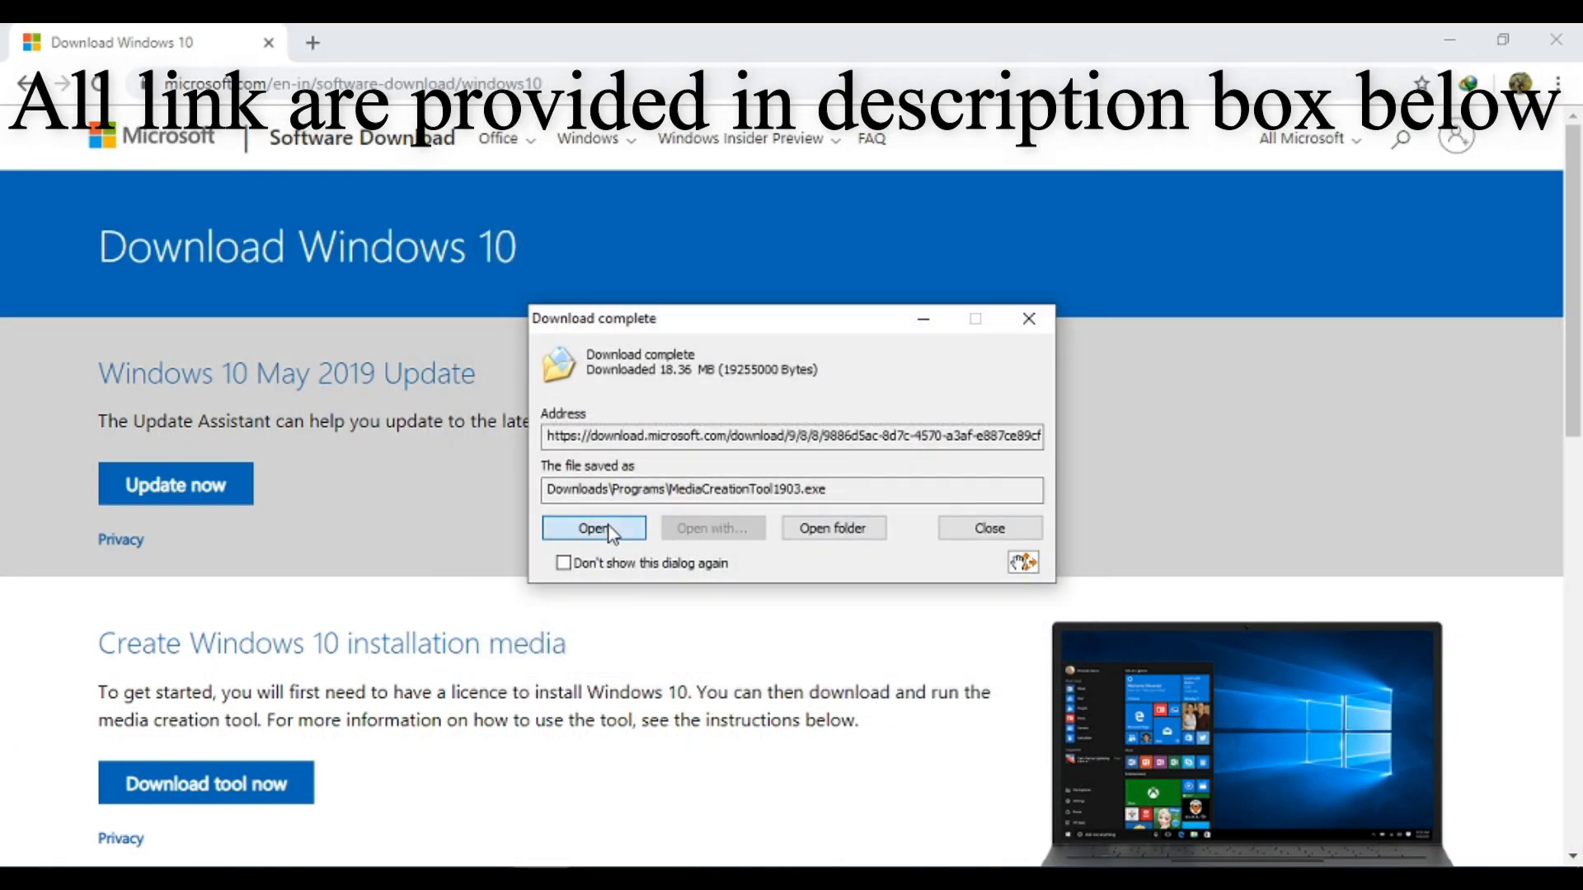
pyautogui.click(634, 529)
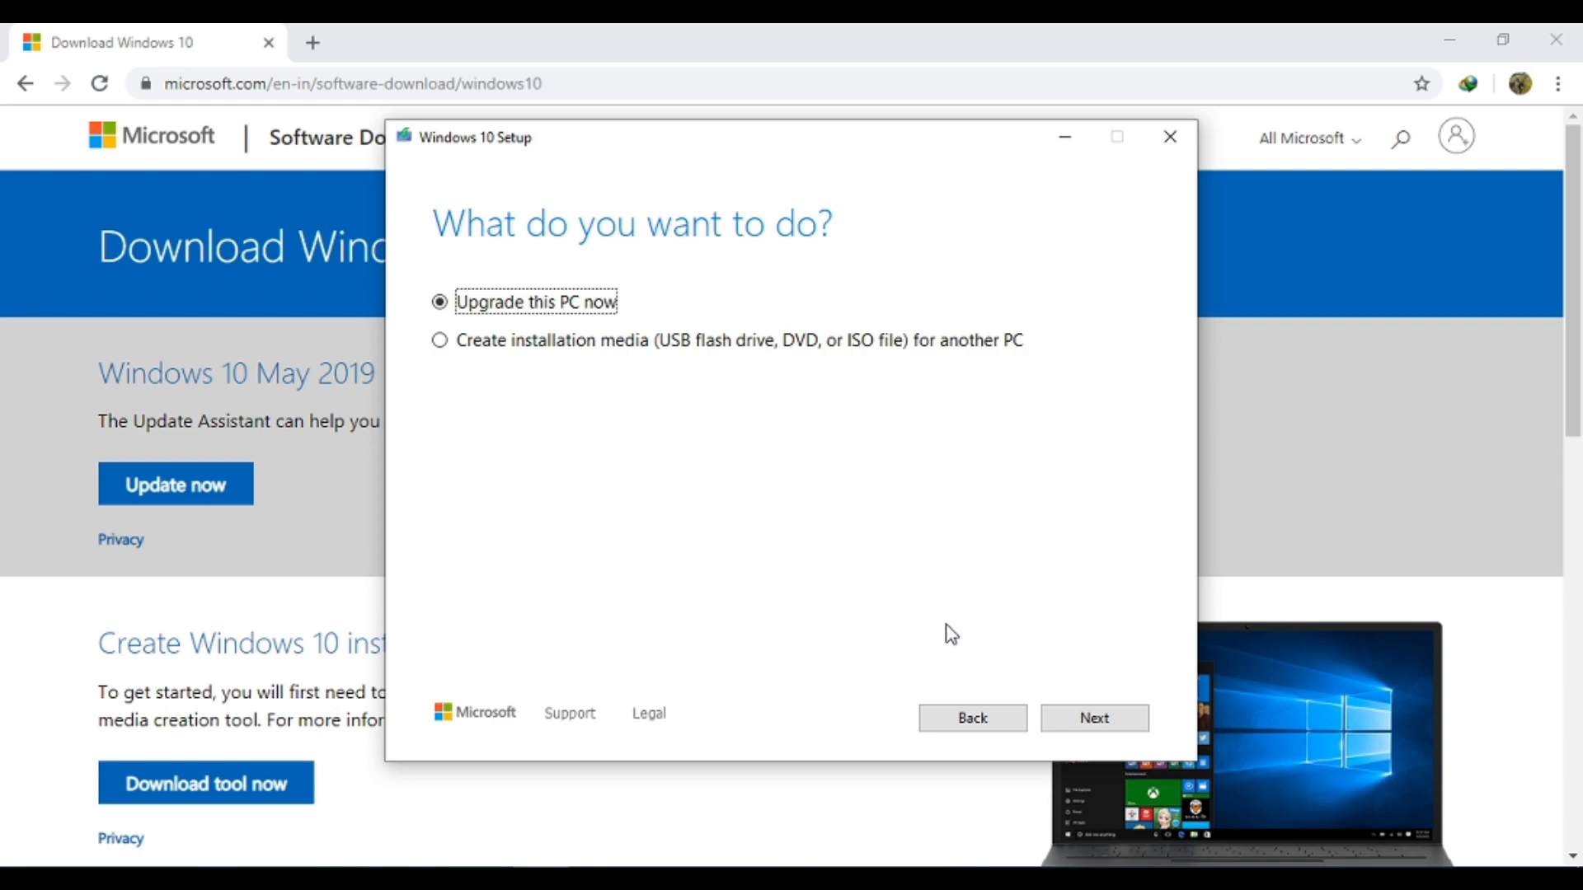
# Choose to create installation media for another PC and continue
pyautogui.click(765, 344)
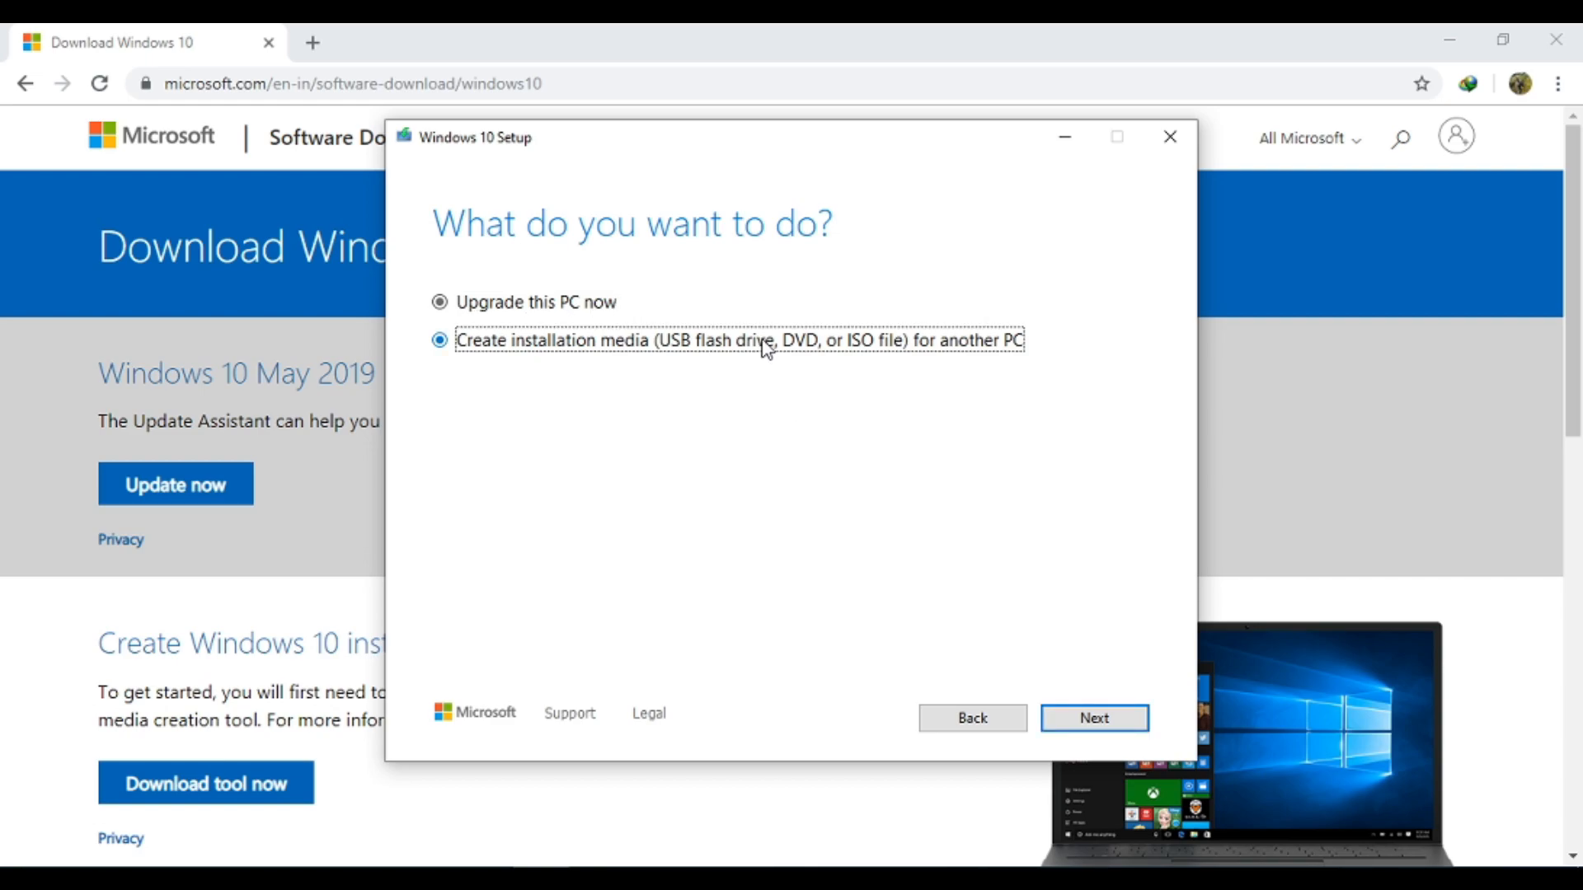
pyautogui.click(1086, 719)
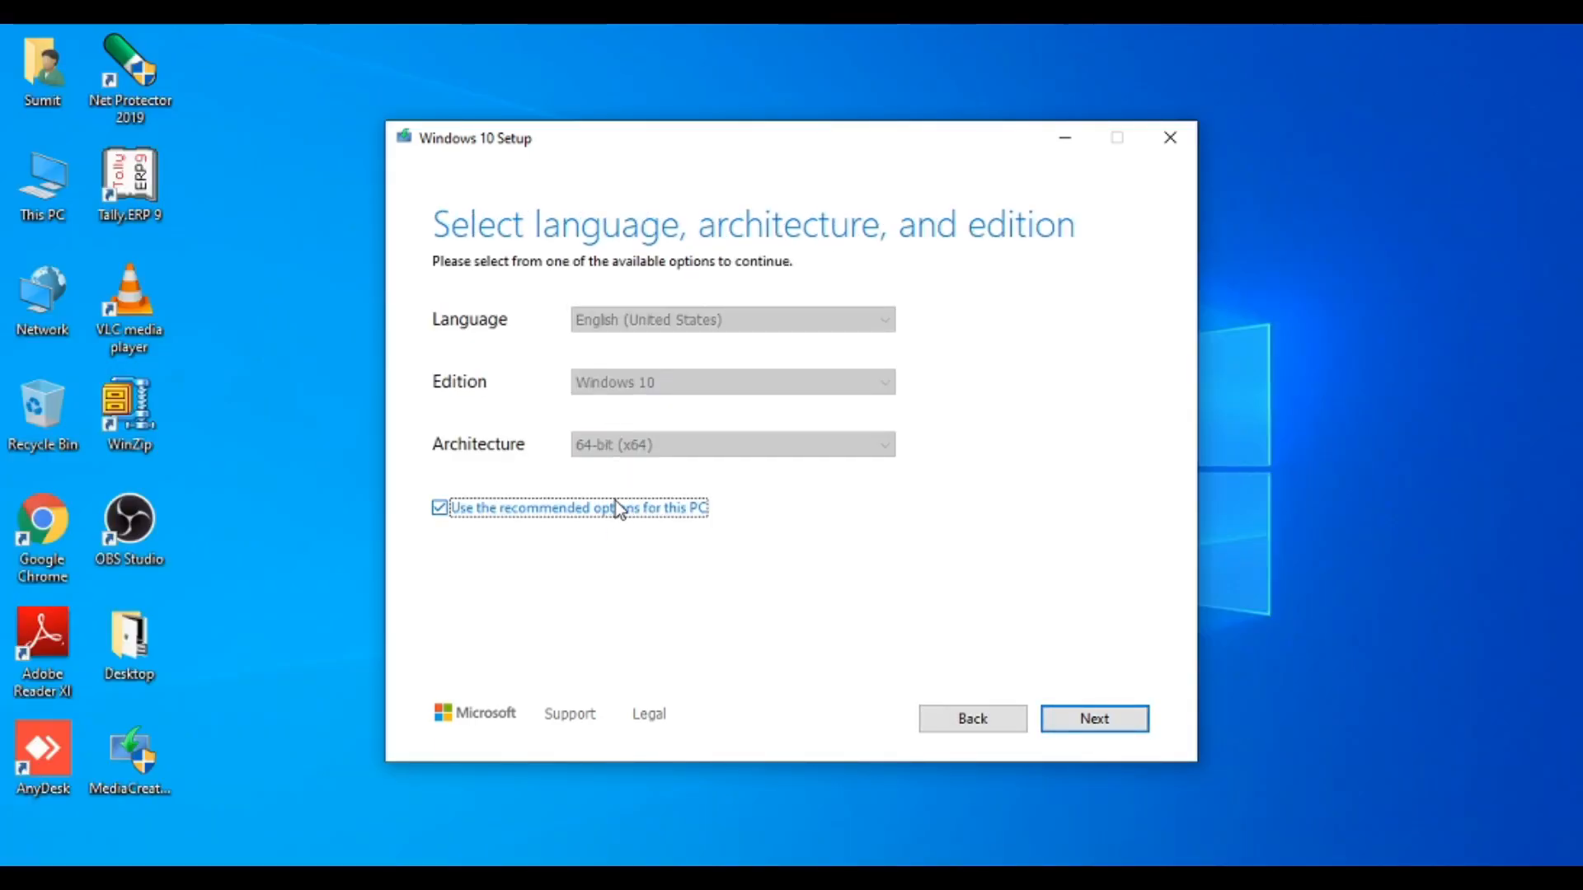
# Turn off the recommended options, set the architecture to Both, and continue with English (United States) Windows 10
pyautogui.click(615, 505)
pyautogui.click(640, 446)
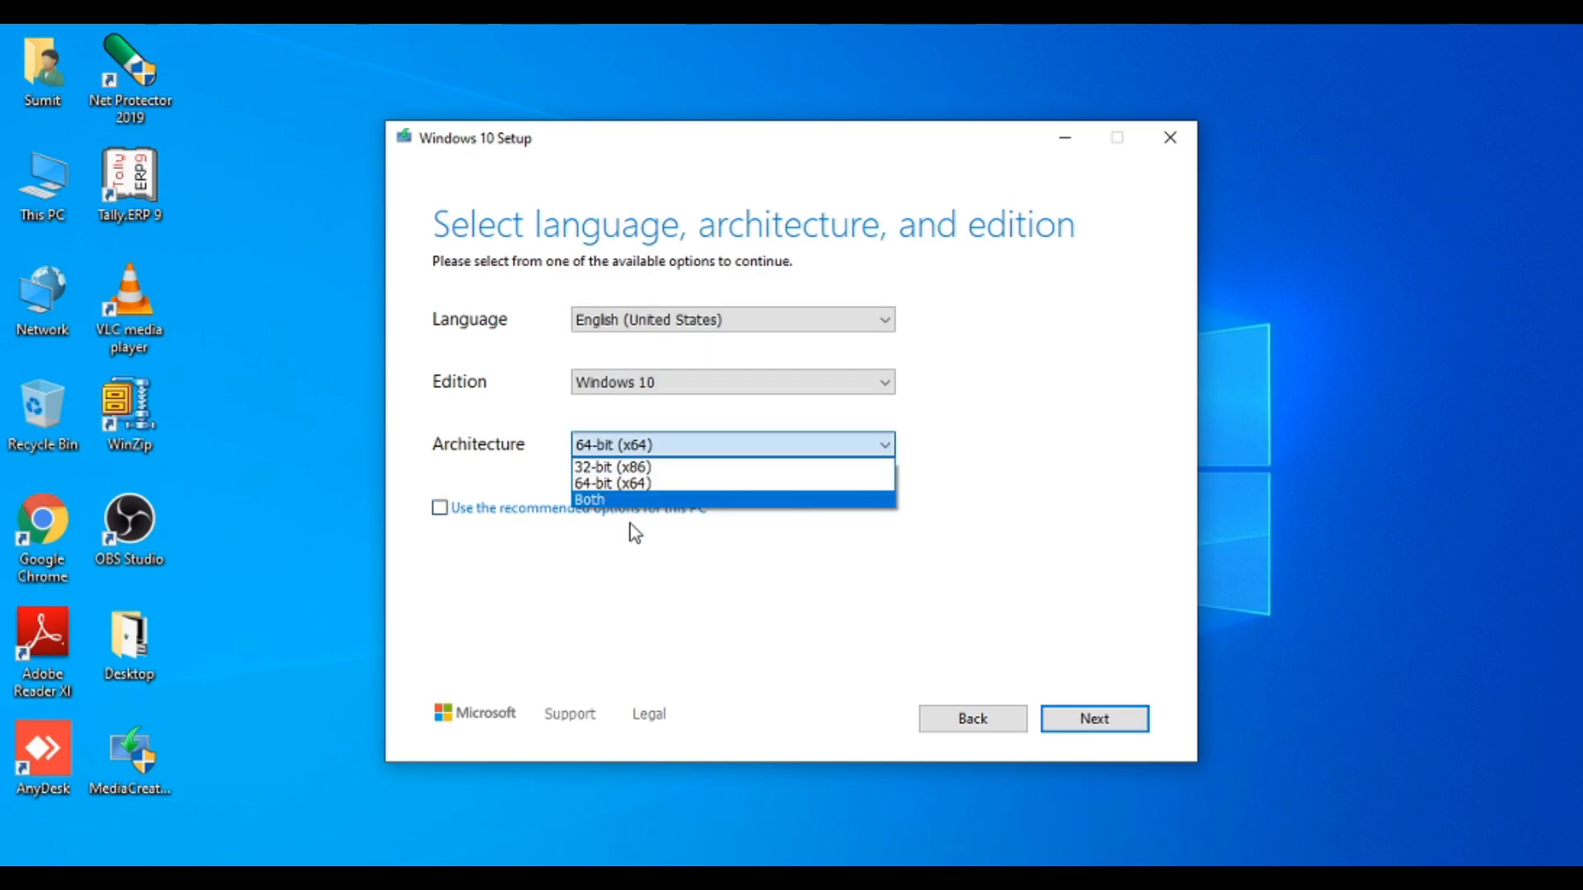
pyautogui.click(631, 501)
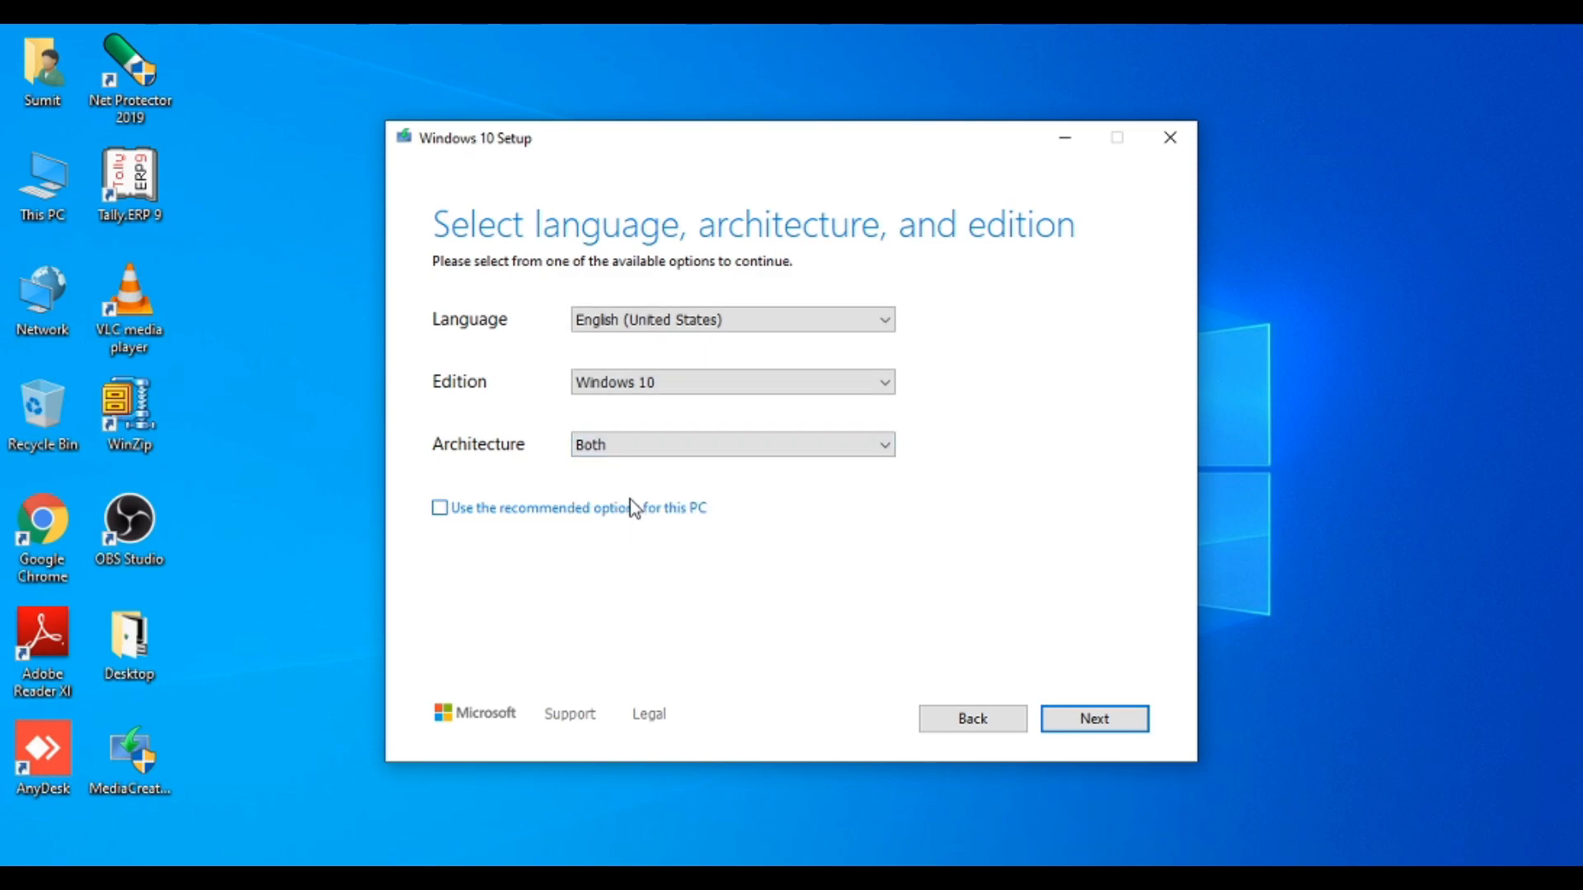
pyautogui.click(630, 388)
pyautogui.click(630, 401)
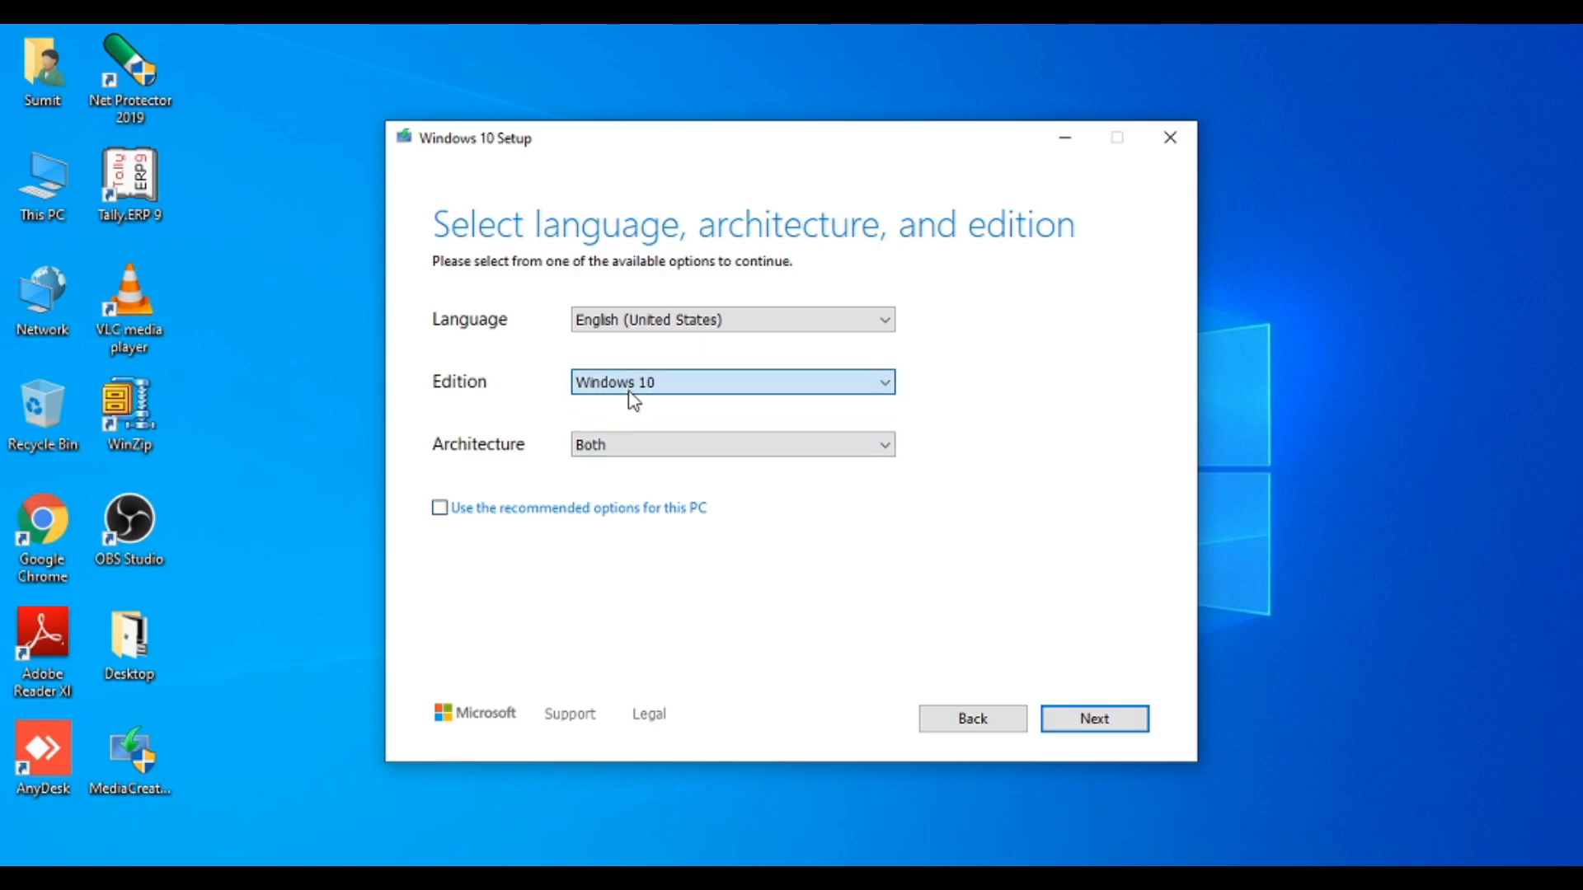
pyautogui.click(652, 319)
pyautogui.click(651, 319)
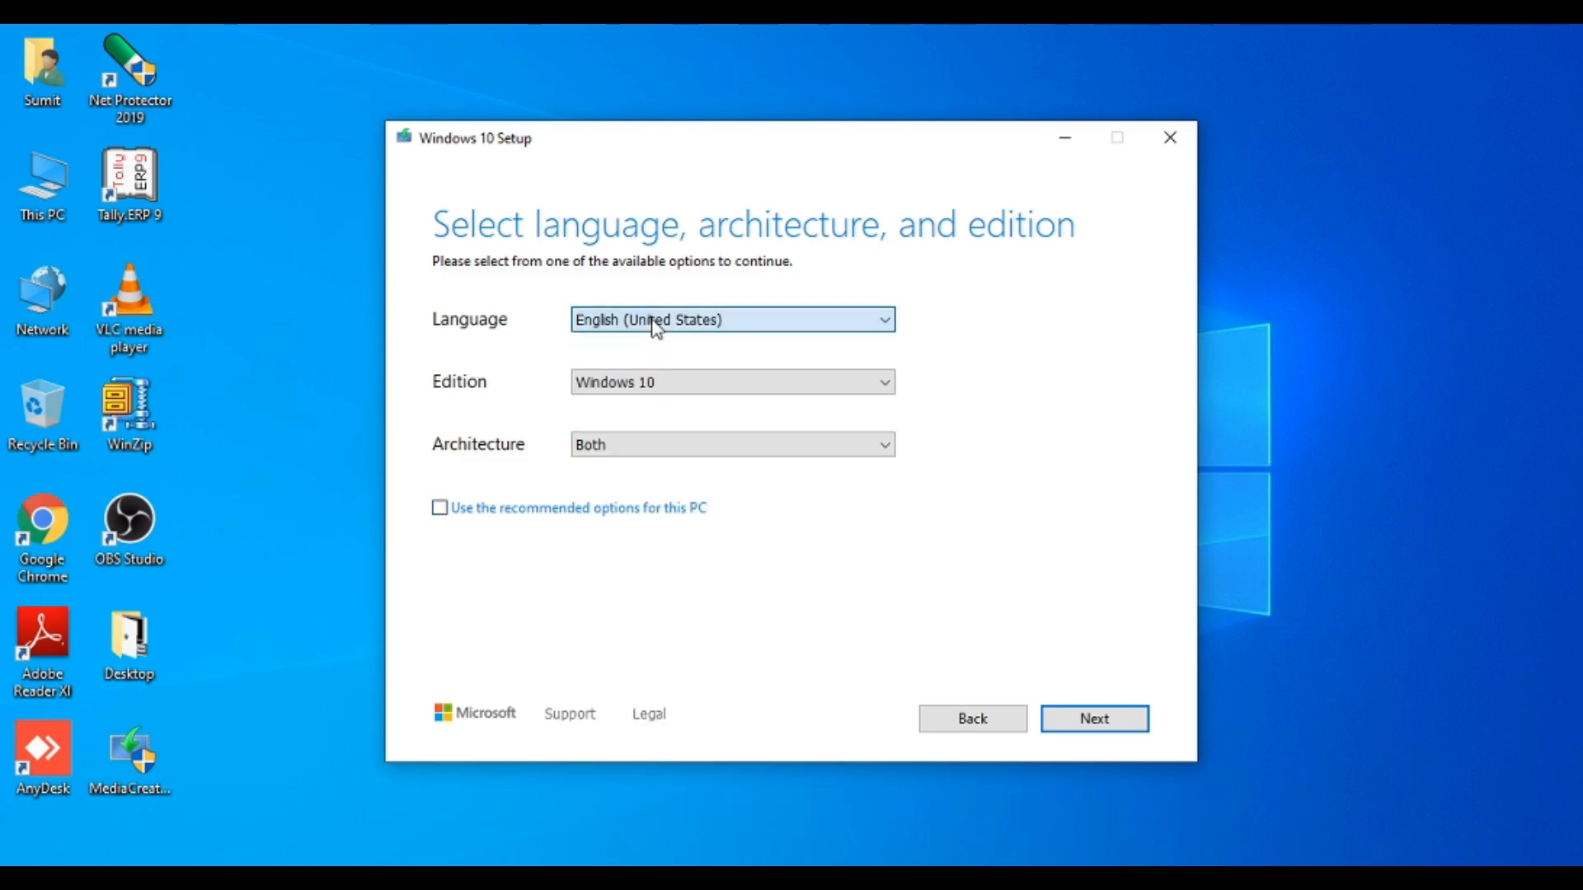
pyautogui.click(1067, 726)
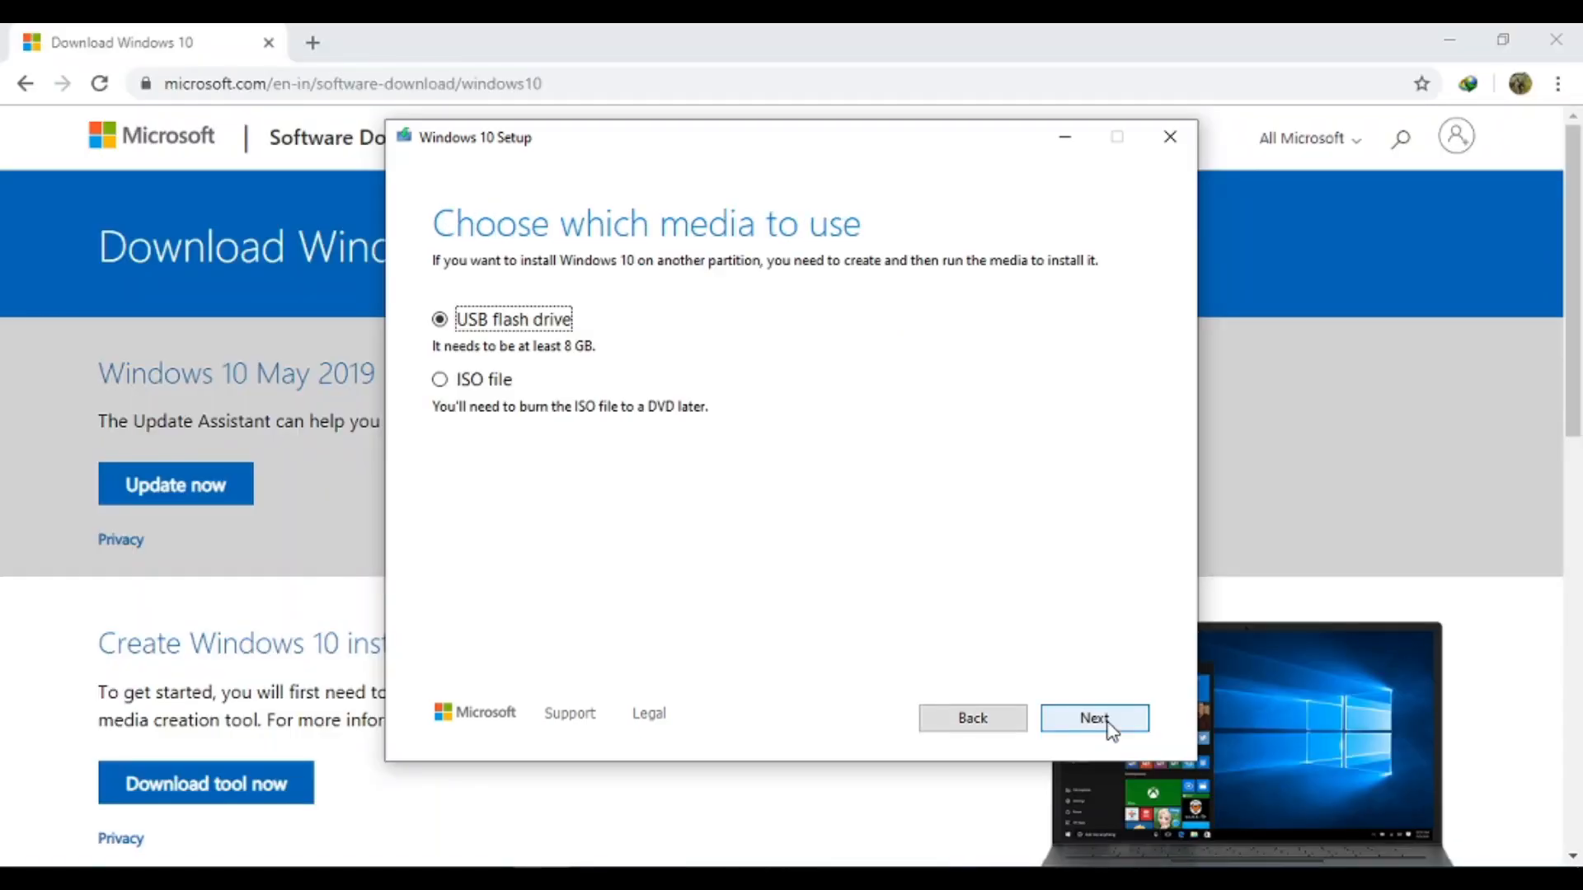
# Choose ISO file as the media to create and continue
pyautogui.click(449, 379)
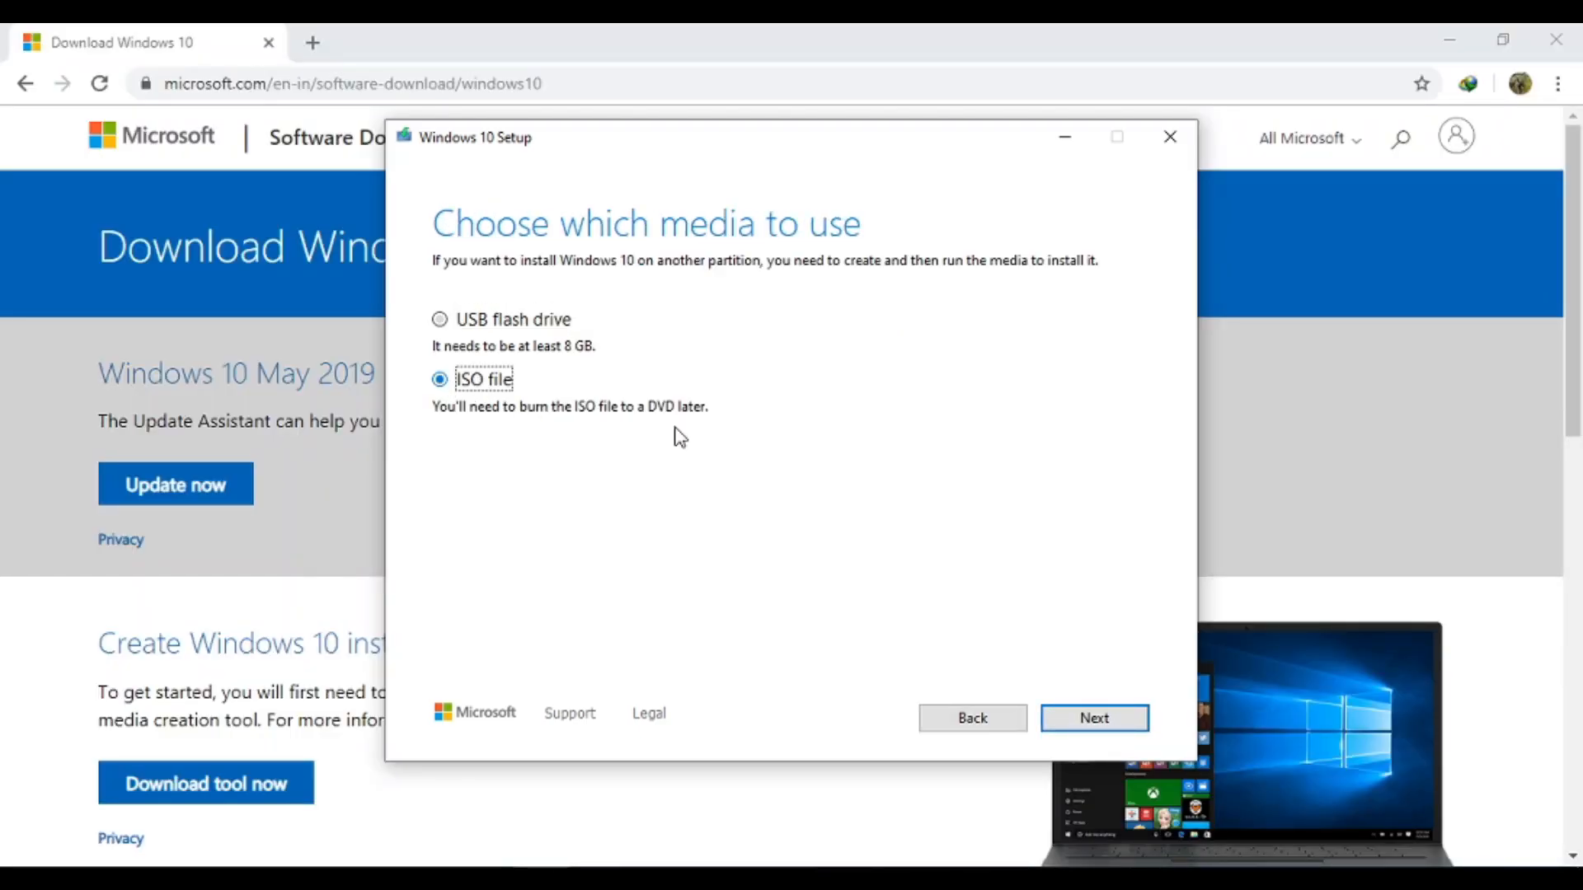
pyautogui.click(1105, 719)
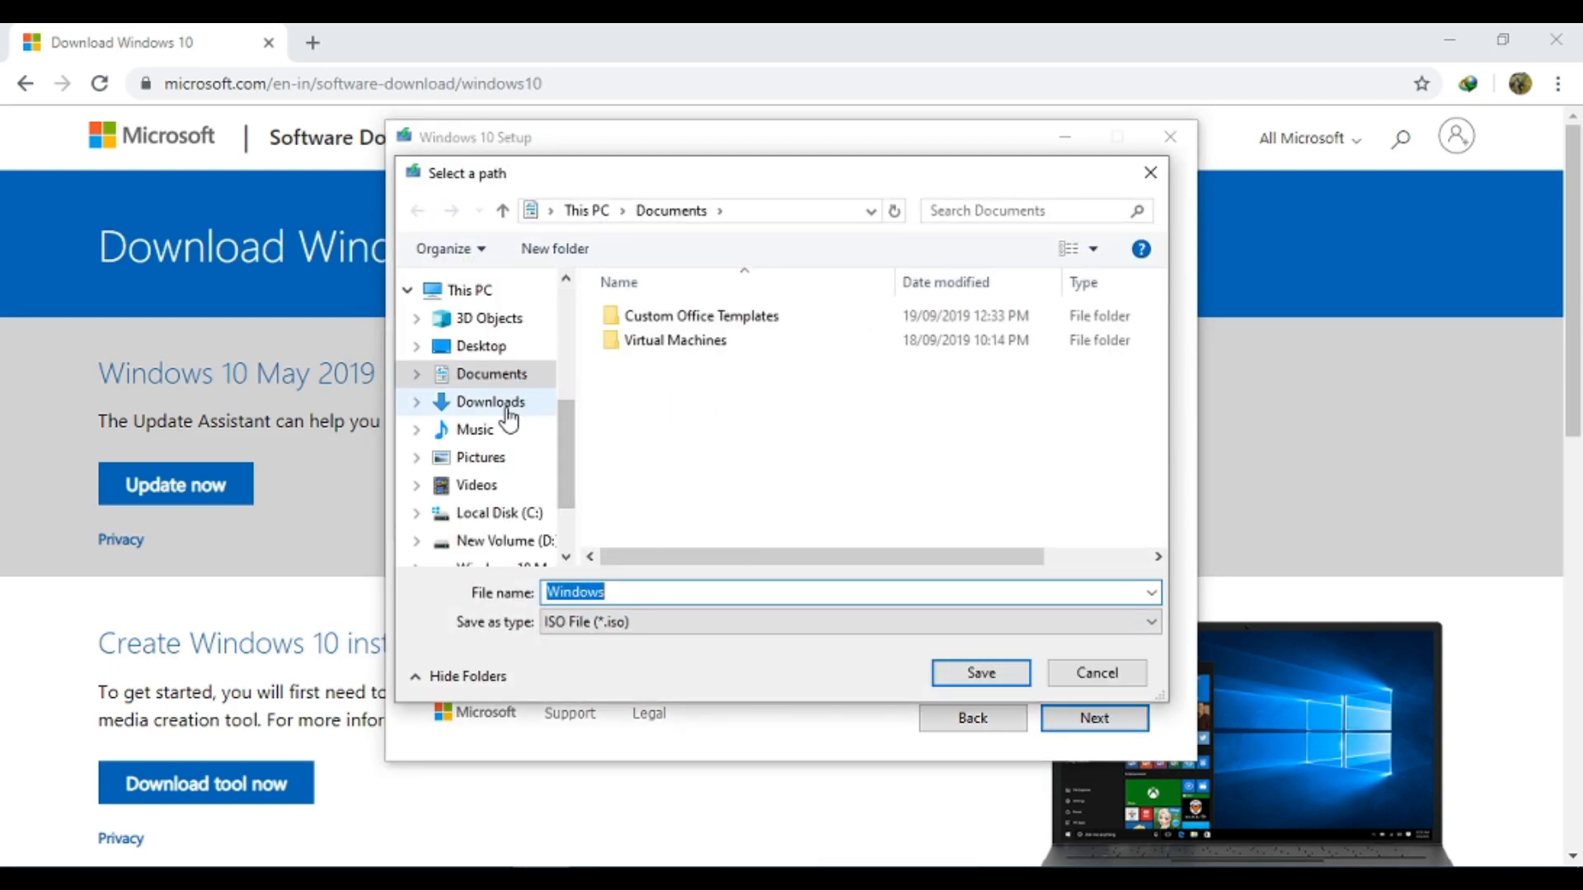
# Save the ISO to the Desktop with the file name Windows May 2019
pyautogui.click(495, 347)
pyautogui.doubleClick(857, 586)
pyautogui.click(856, 586)
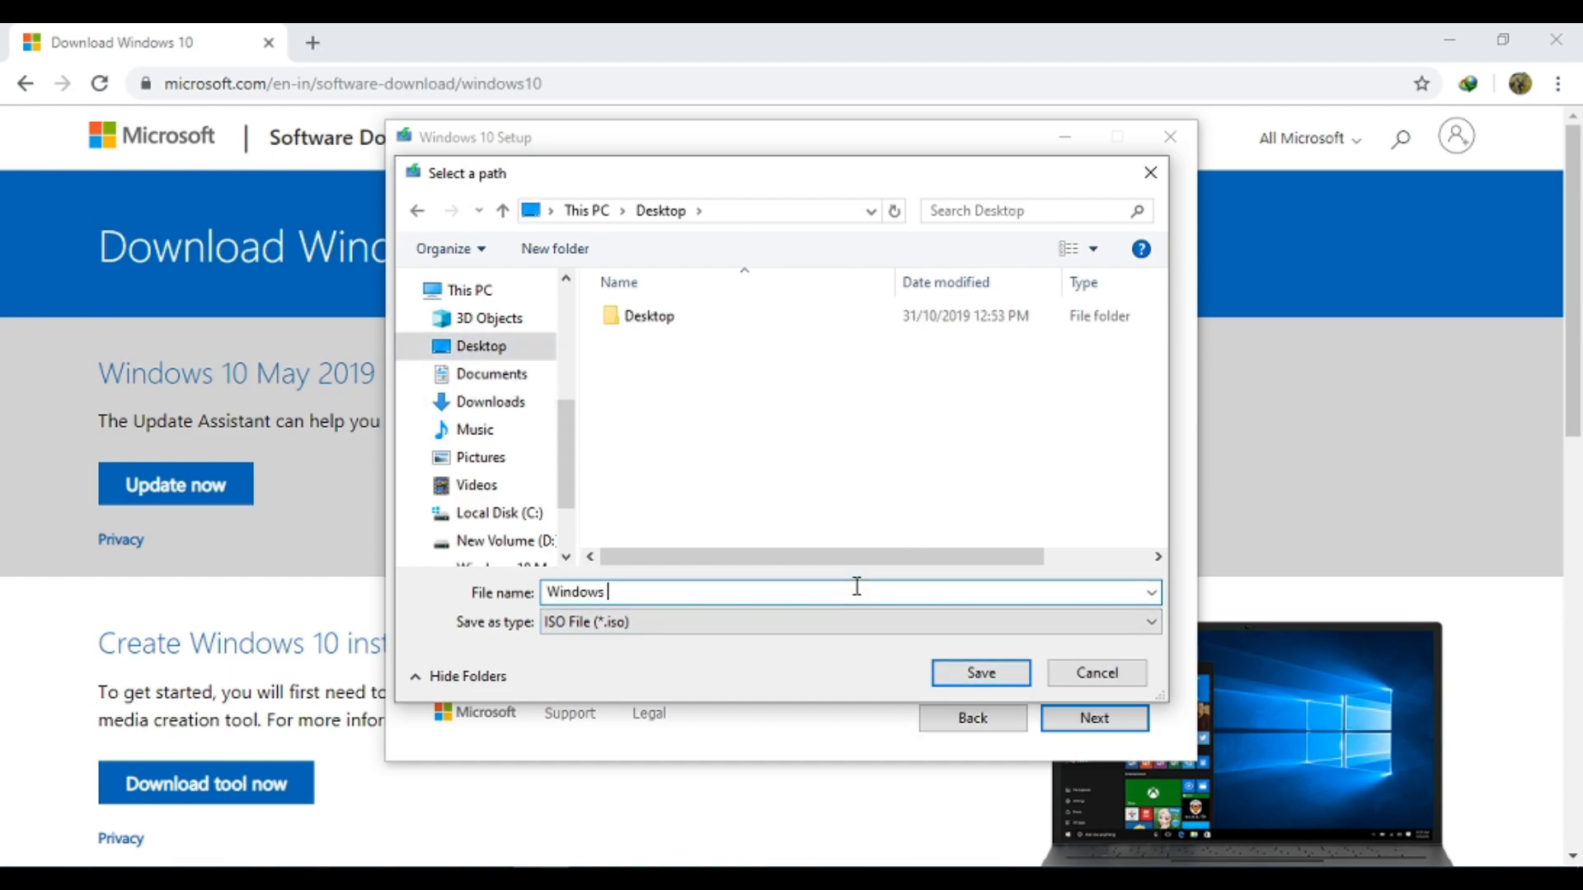
pyautogui.write('190')
pyautogui.press('BackSpace')
pyautogui.press('BackSpace')
pyautogui.press('BackSpace')
pyautogui.write('May 2019')
pyautogui.press('Return')
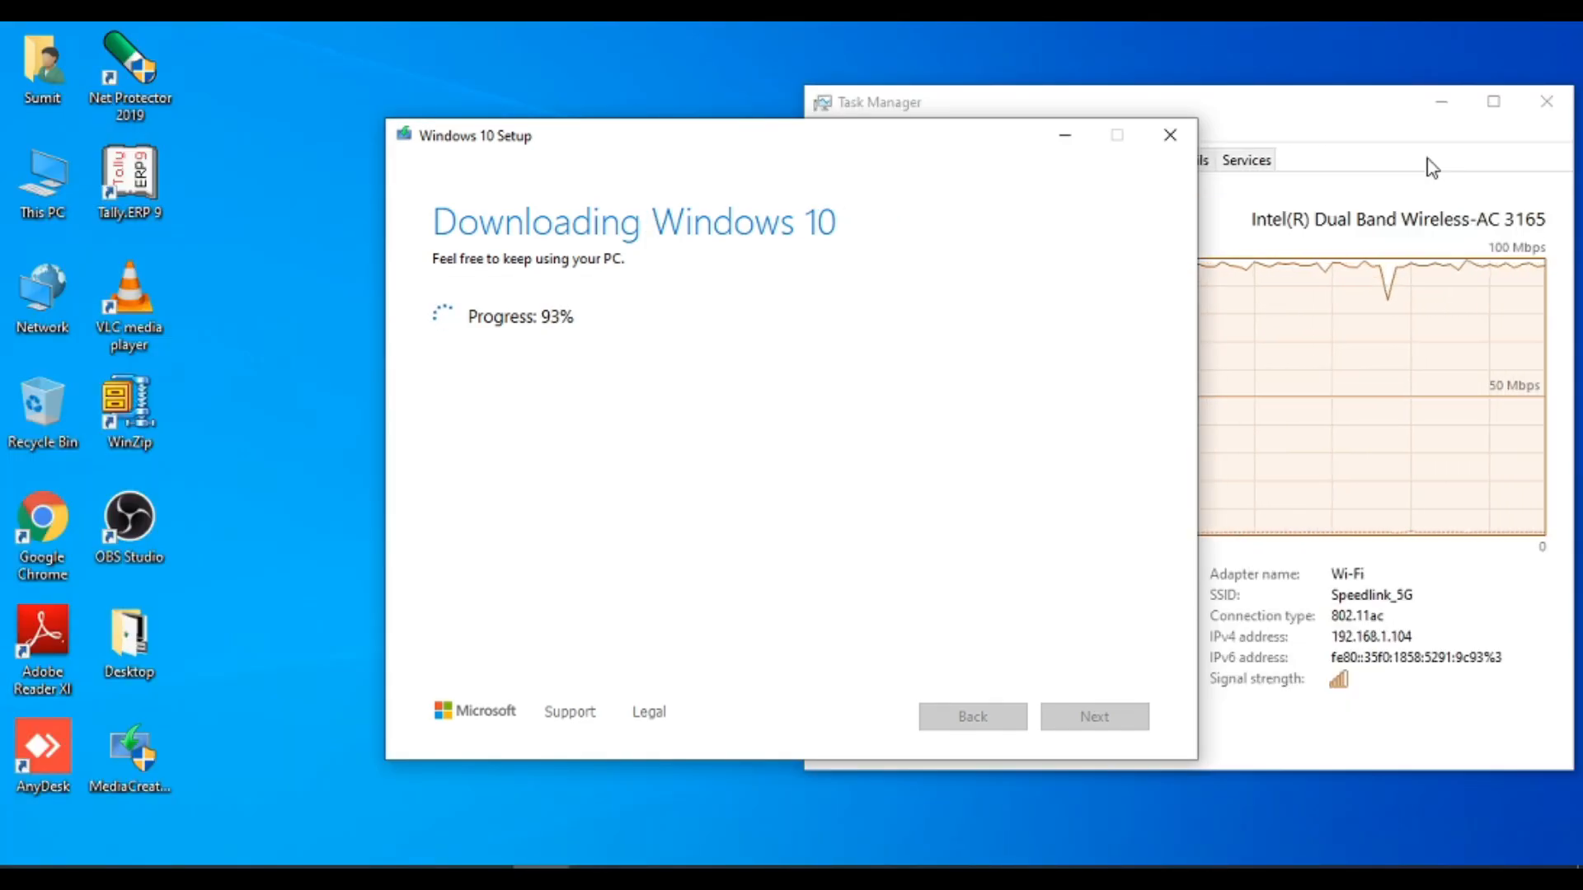
# Close Task Manager and scroll down the Rufus download page
pyautogui.click(1541, 101)
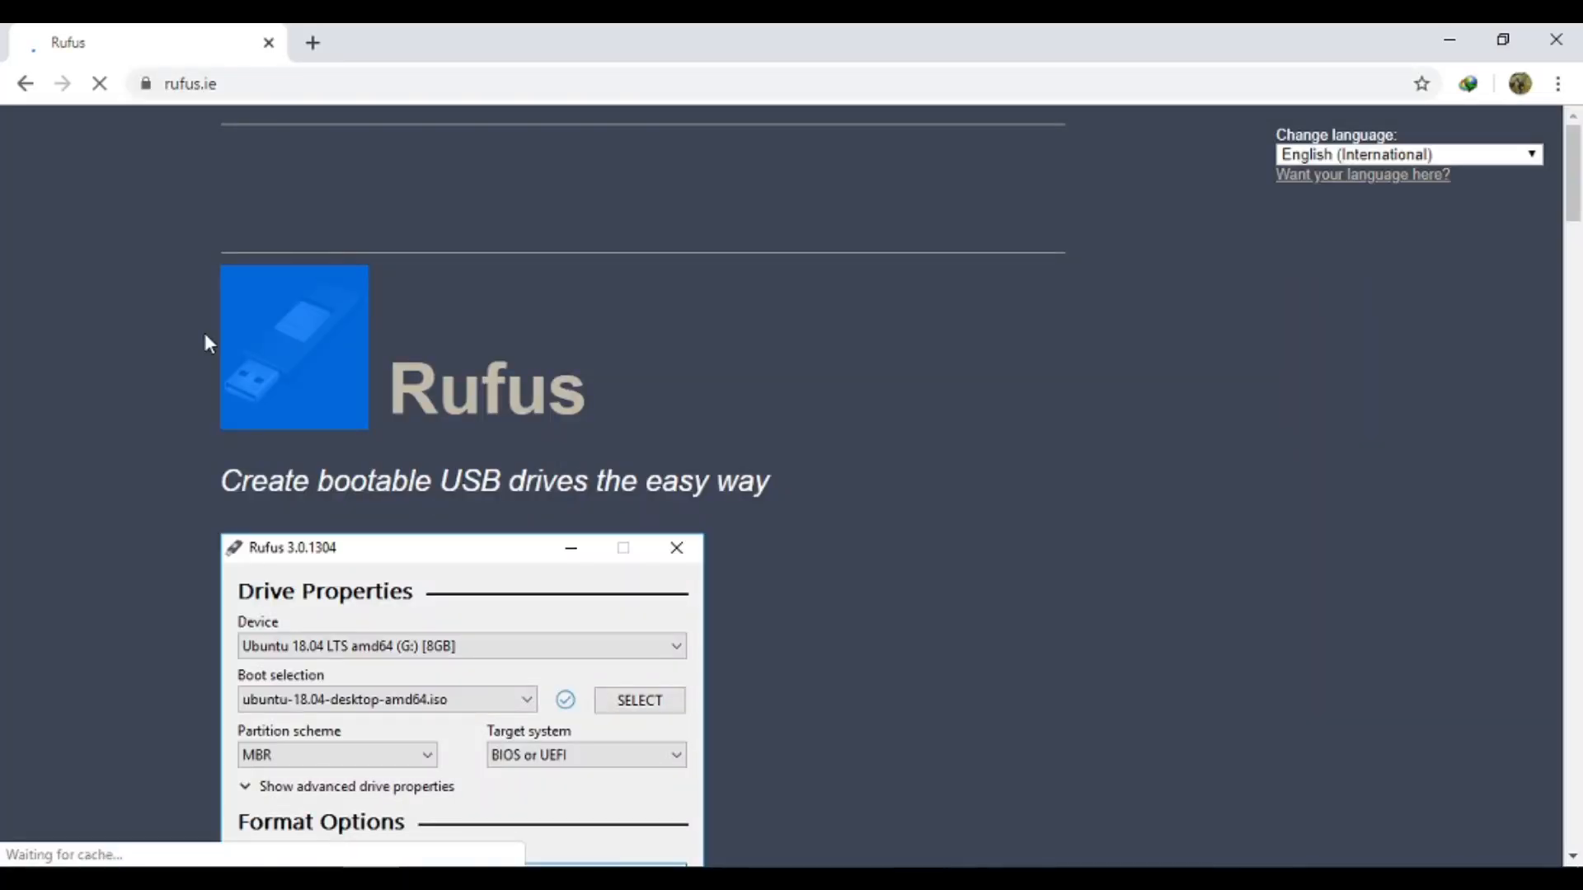
pyautogui.scroll(-1, 688, 474)
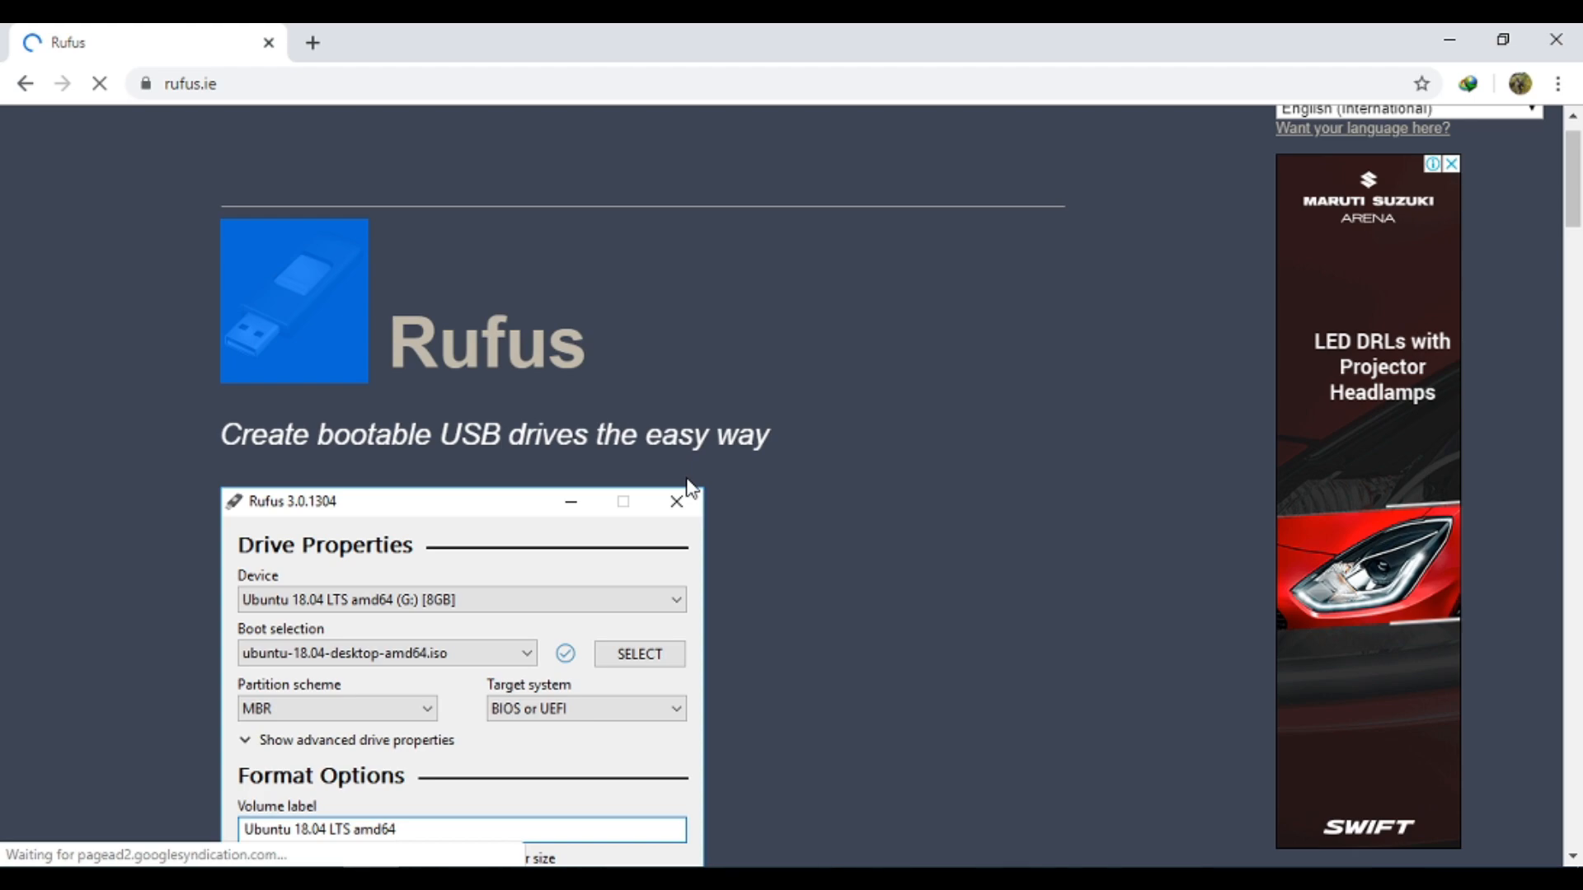
pyautogui.scroll(-10, 321, 544)
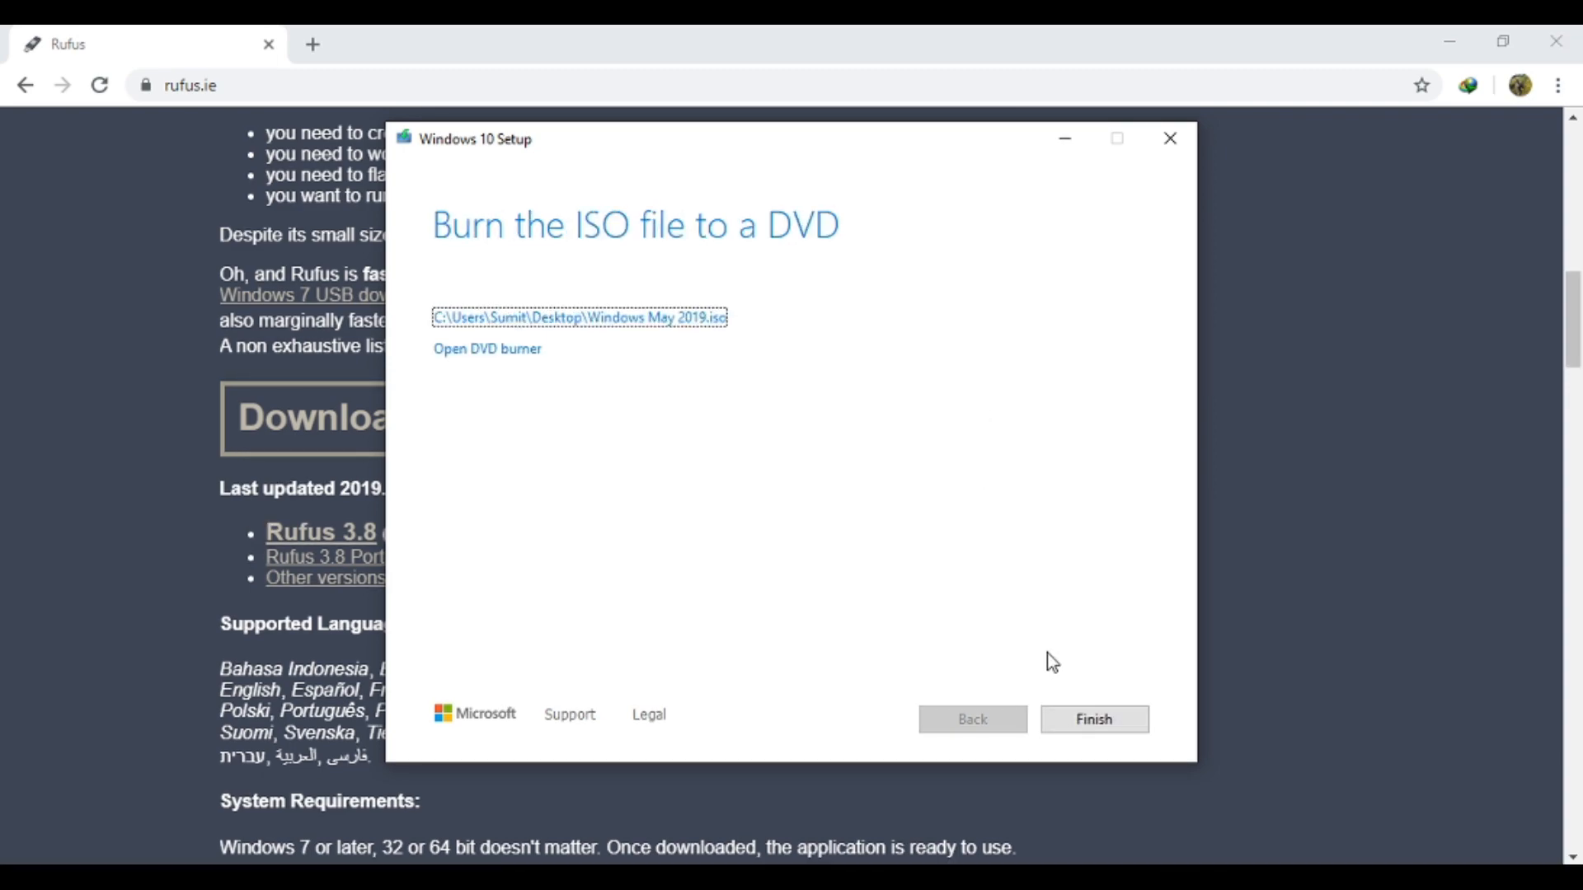
# Finish the Windows 10 Setup and close the browser
pyautogui.click(1080, 727)
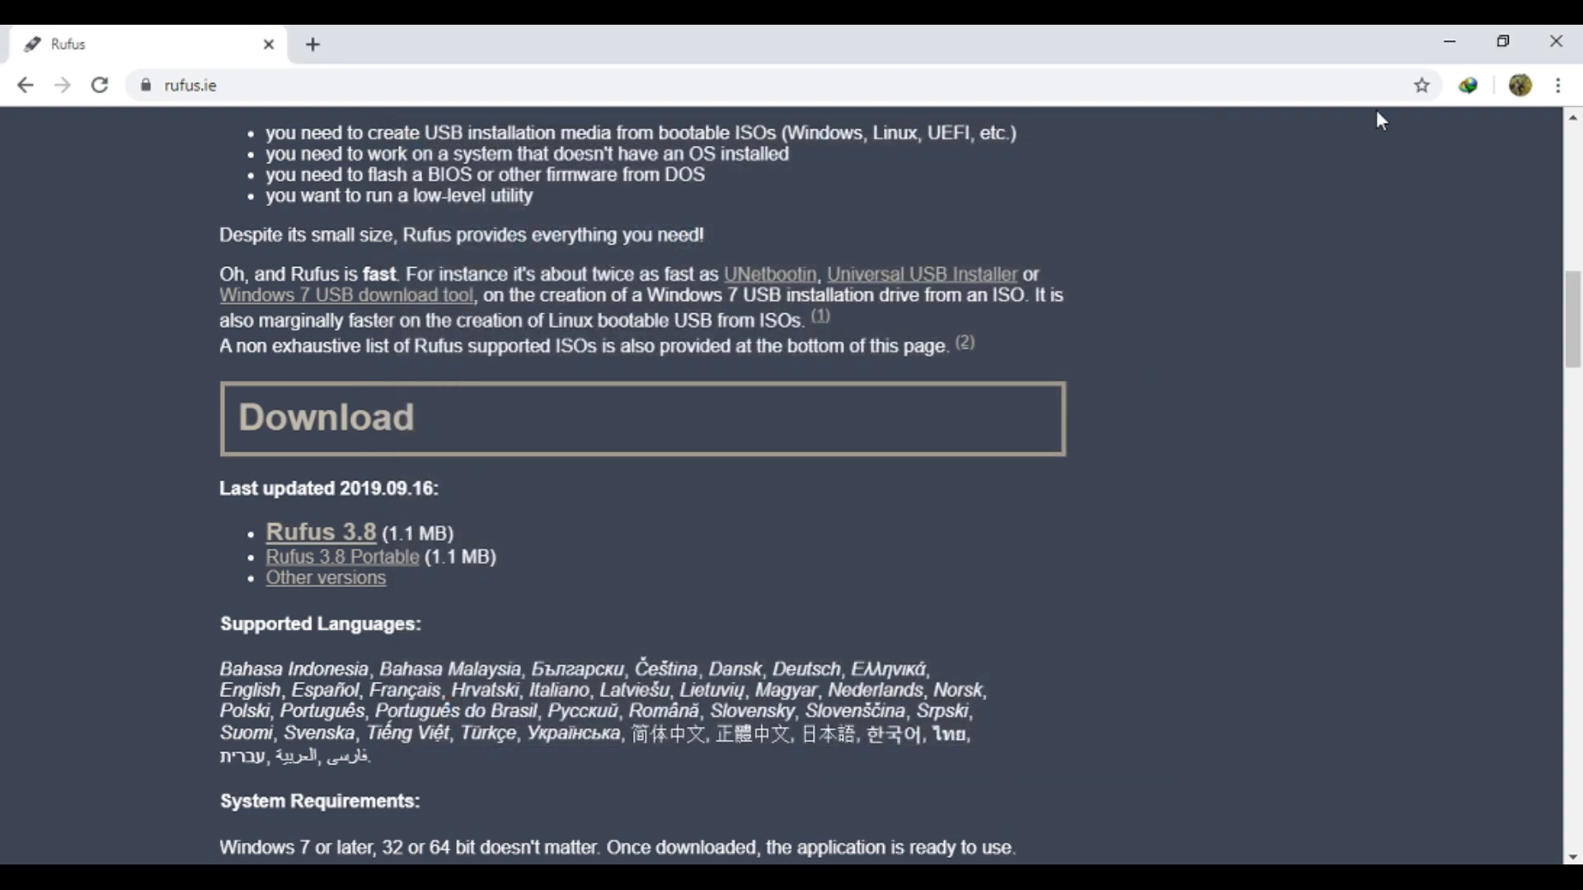
pyautogui.click(1556, 41)
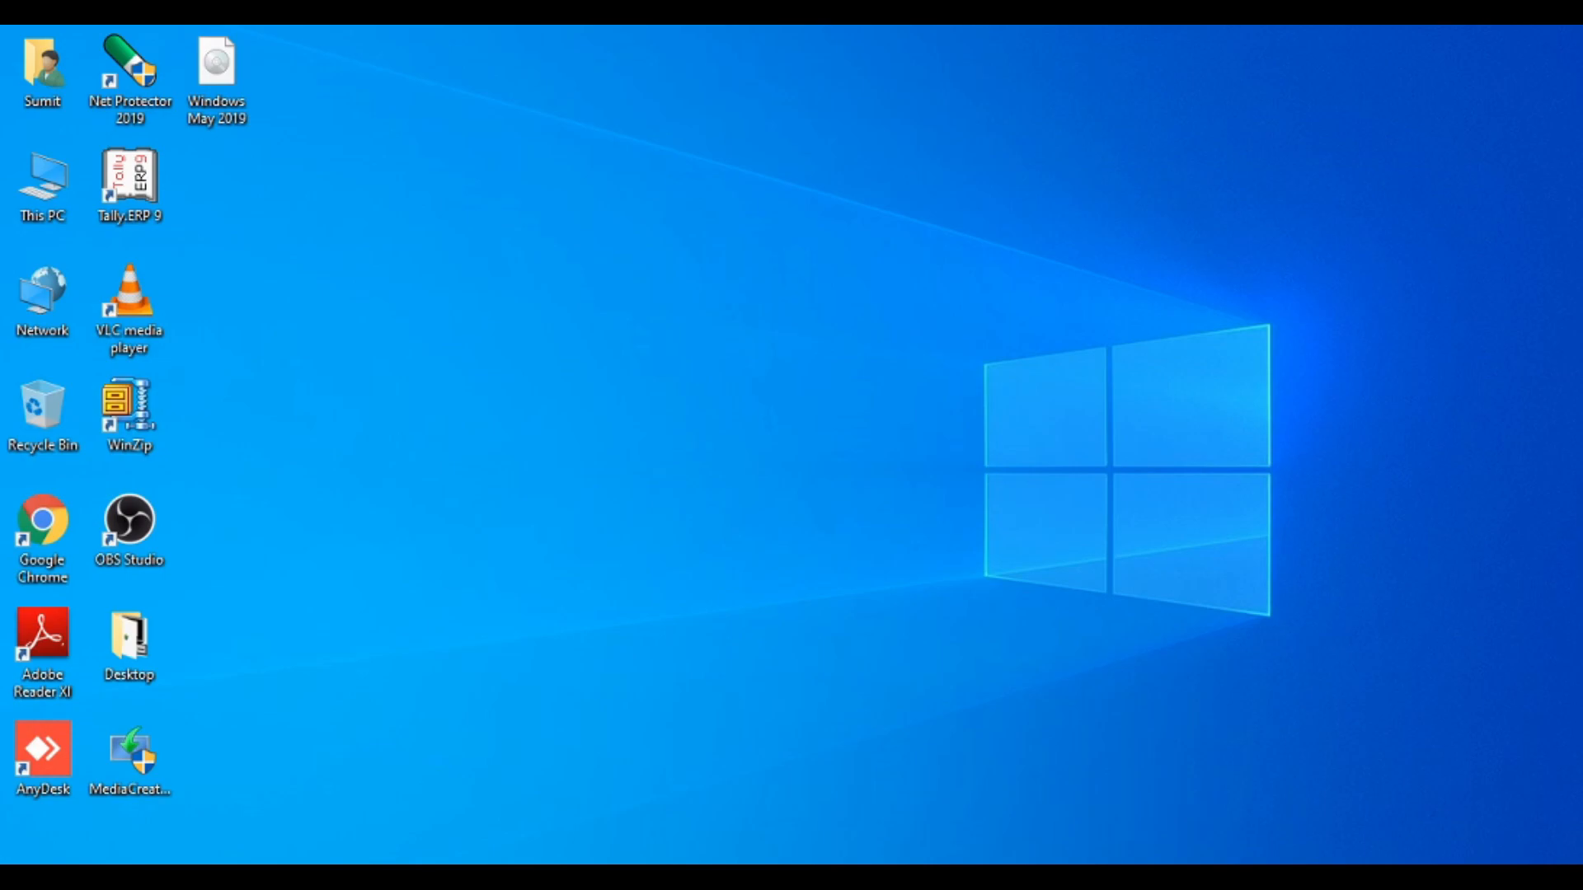
# Open the Programs folder inside Downloads in File Explorer
pyautogui.click(136, 879)
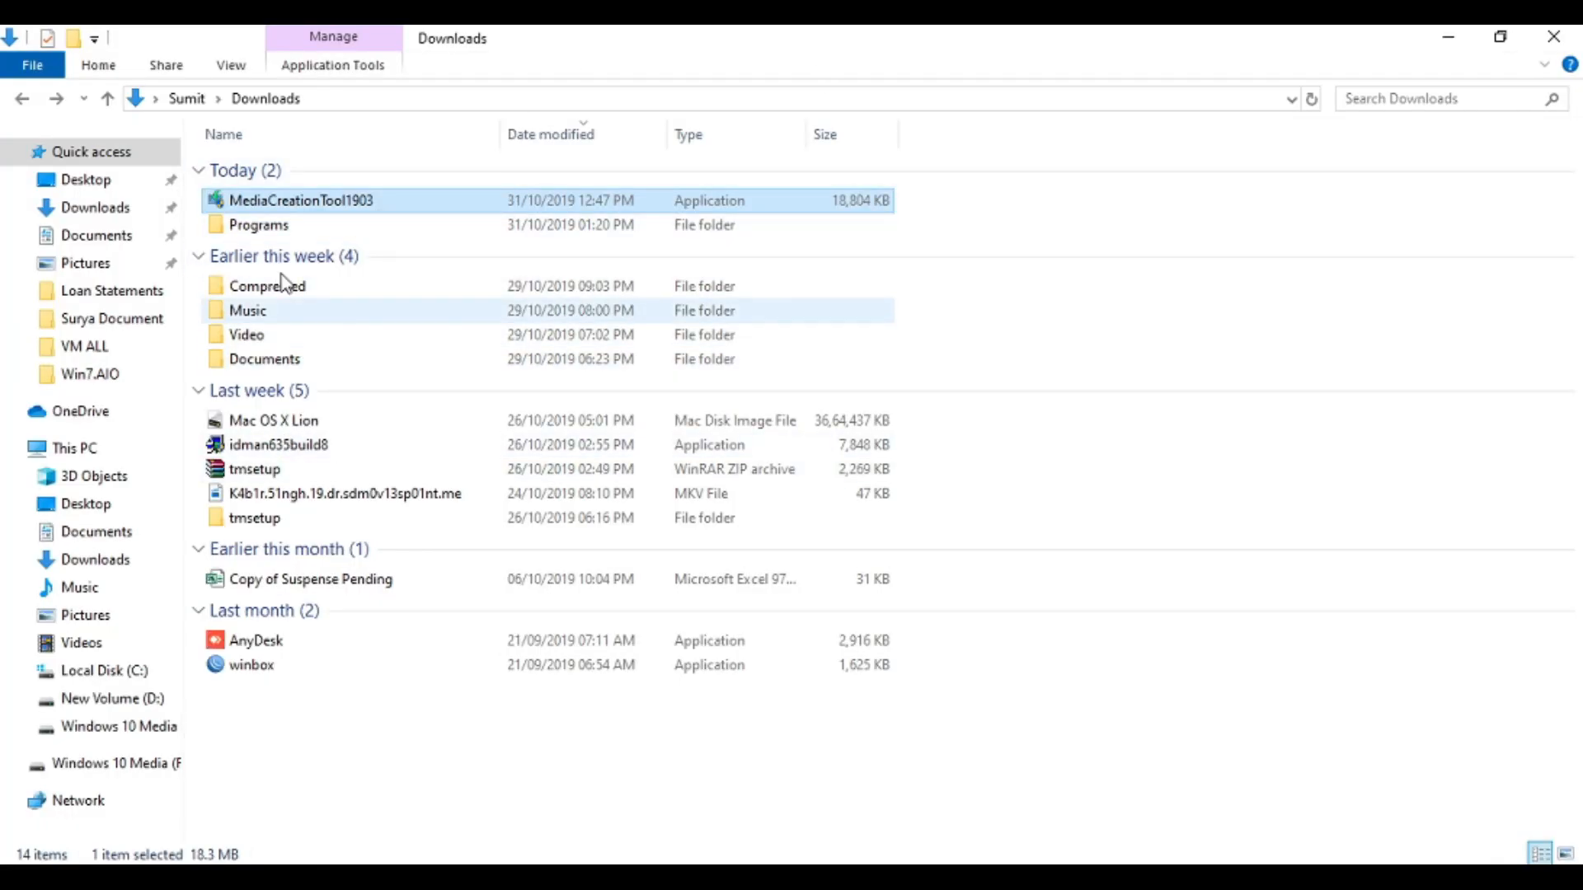
pyautogui.click(391, 224)
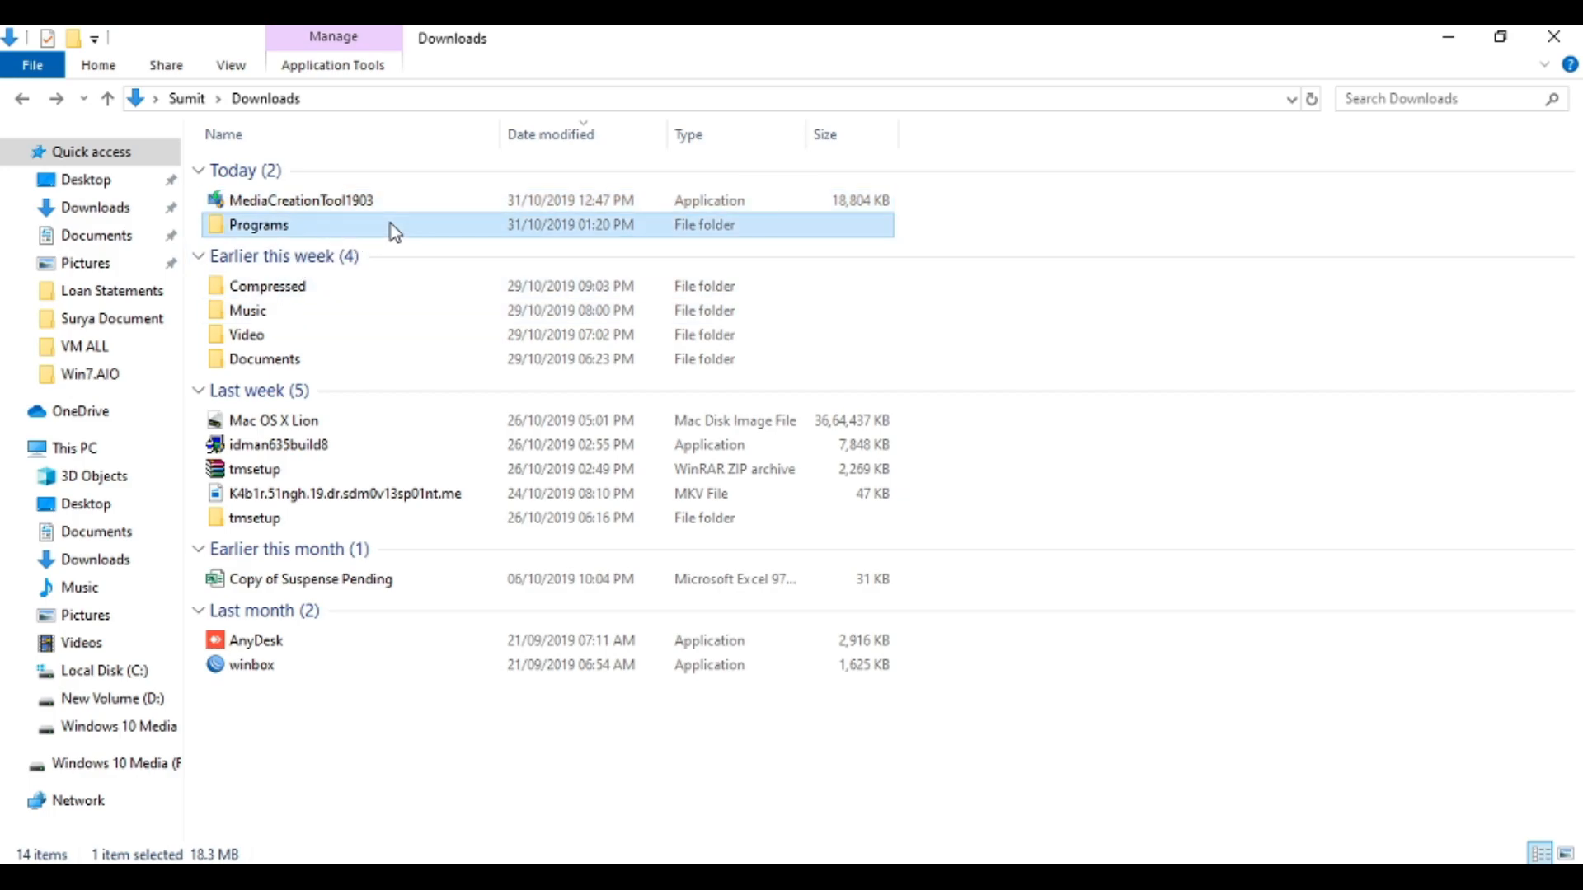
pyautogui.doubleClick(390, 224)
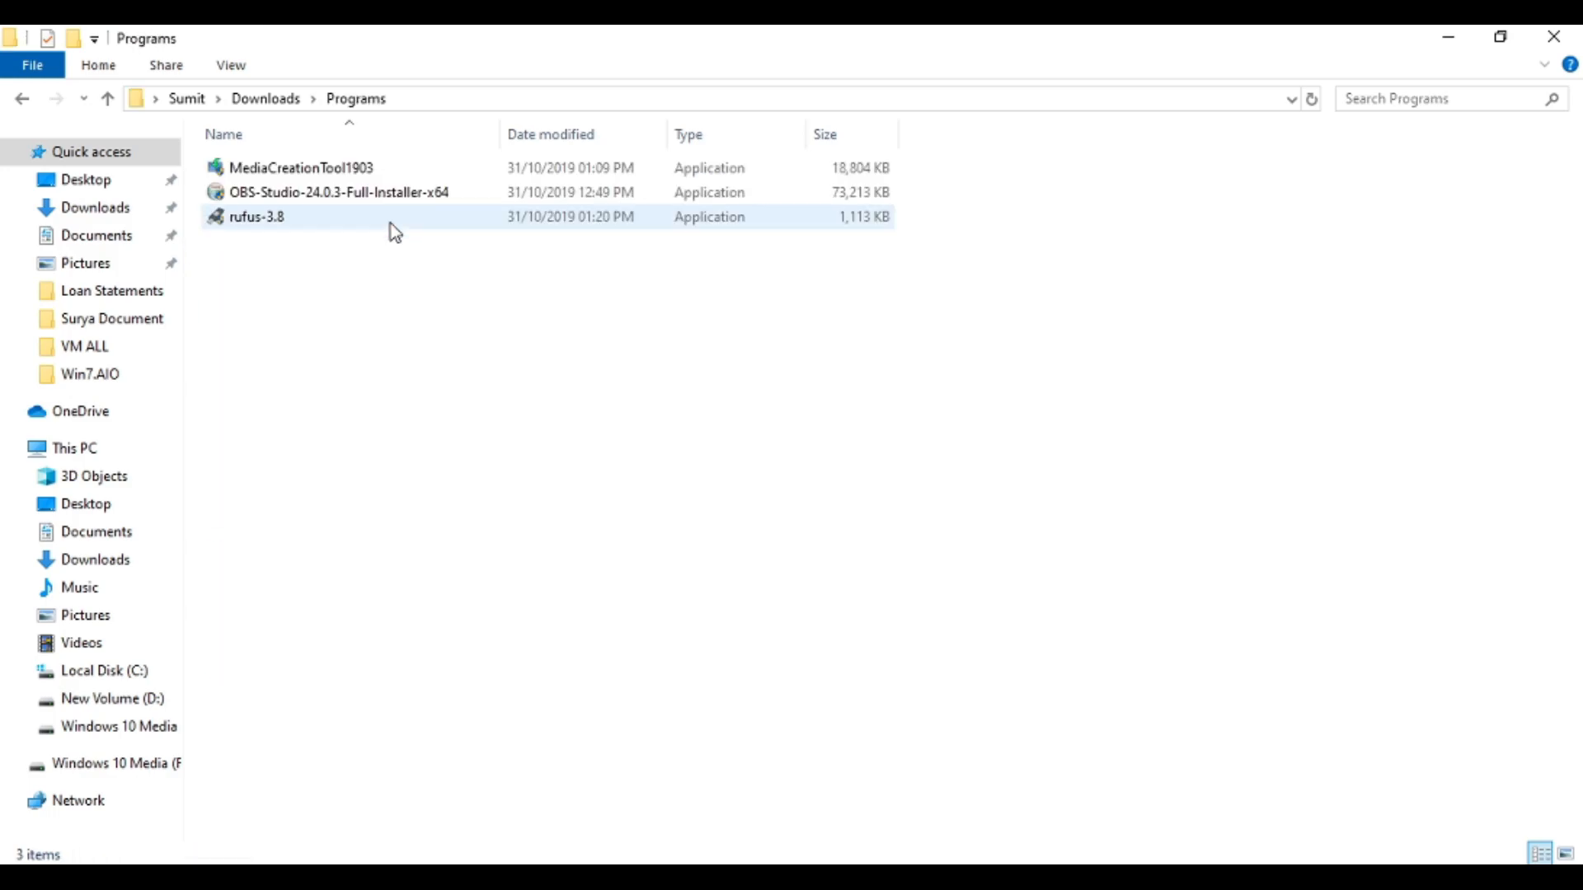
# Run rufus-3.8 as administrator
pyautogui.click(274, 220)
pyautogui.rightClick(275, 220)
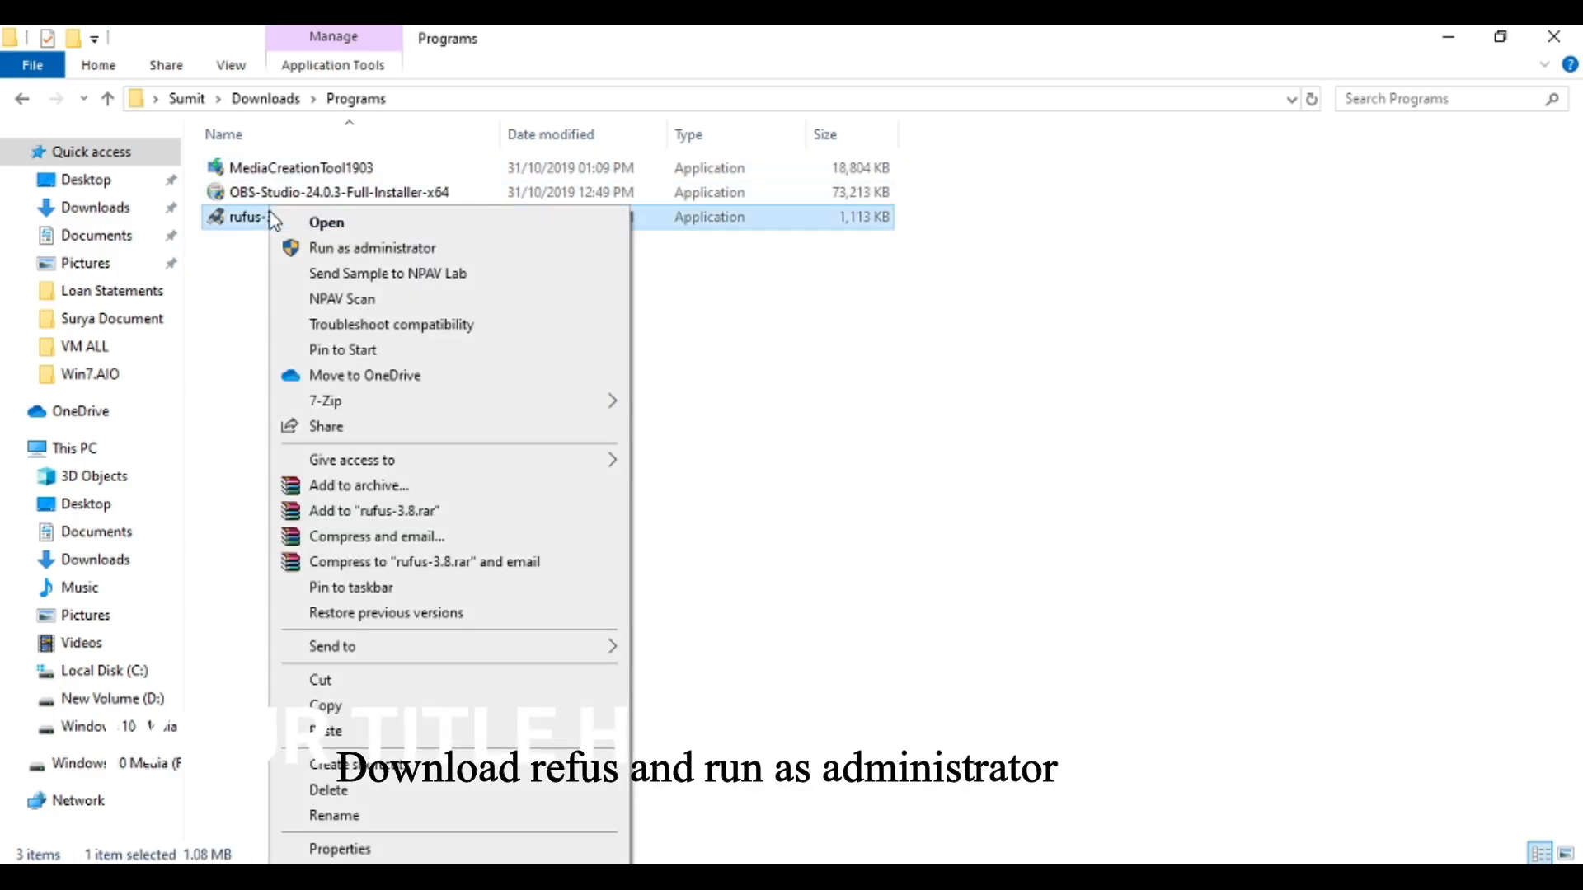
pyautogui.click(347, 247)
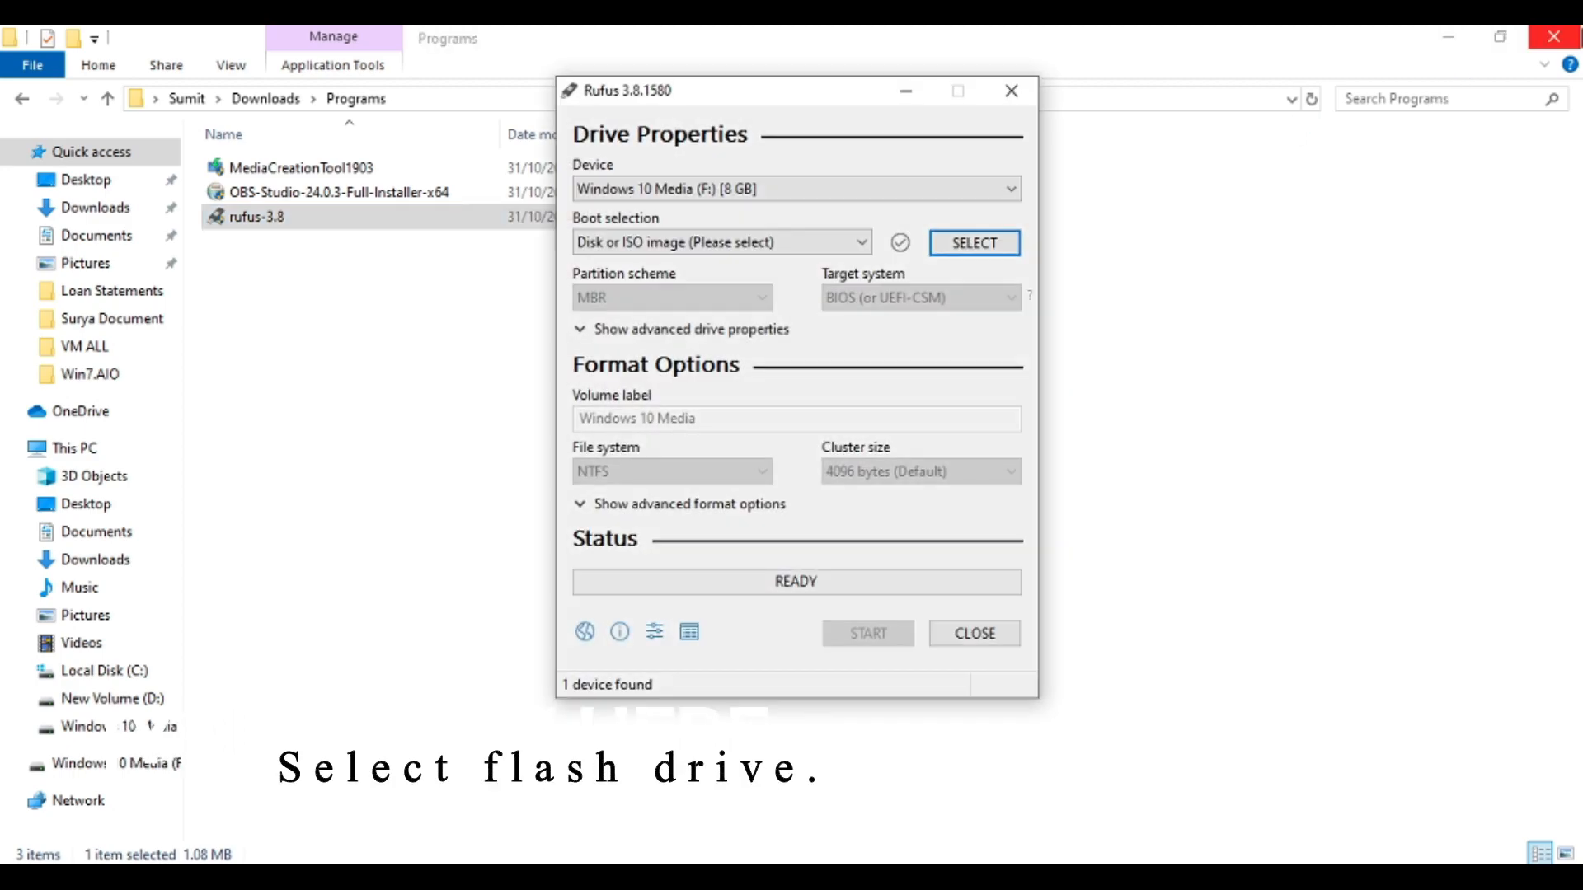
# Pick the Windows 10 Media (F:) drive and load Windows May 2019 from the Desktop as the boot image
pyautogui.click(883, 190)
pyautogui.click(883, 208)
pyautogui.click(943, 239)
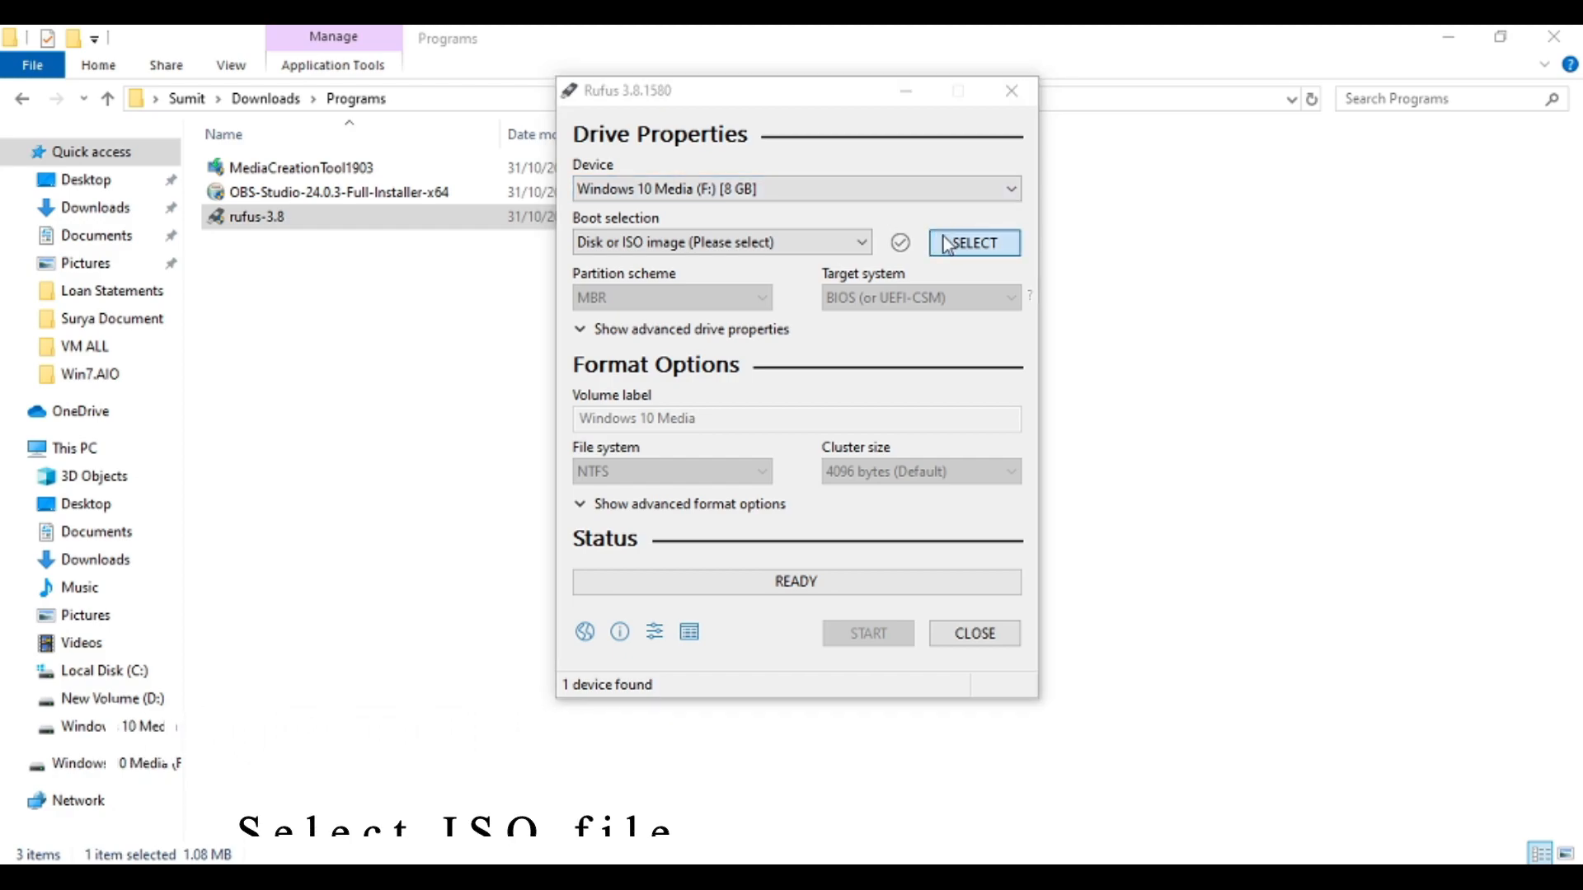
pyautogui.click(651, 297)
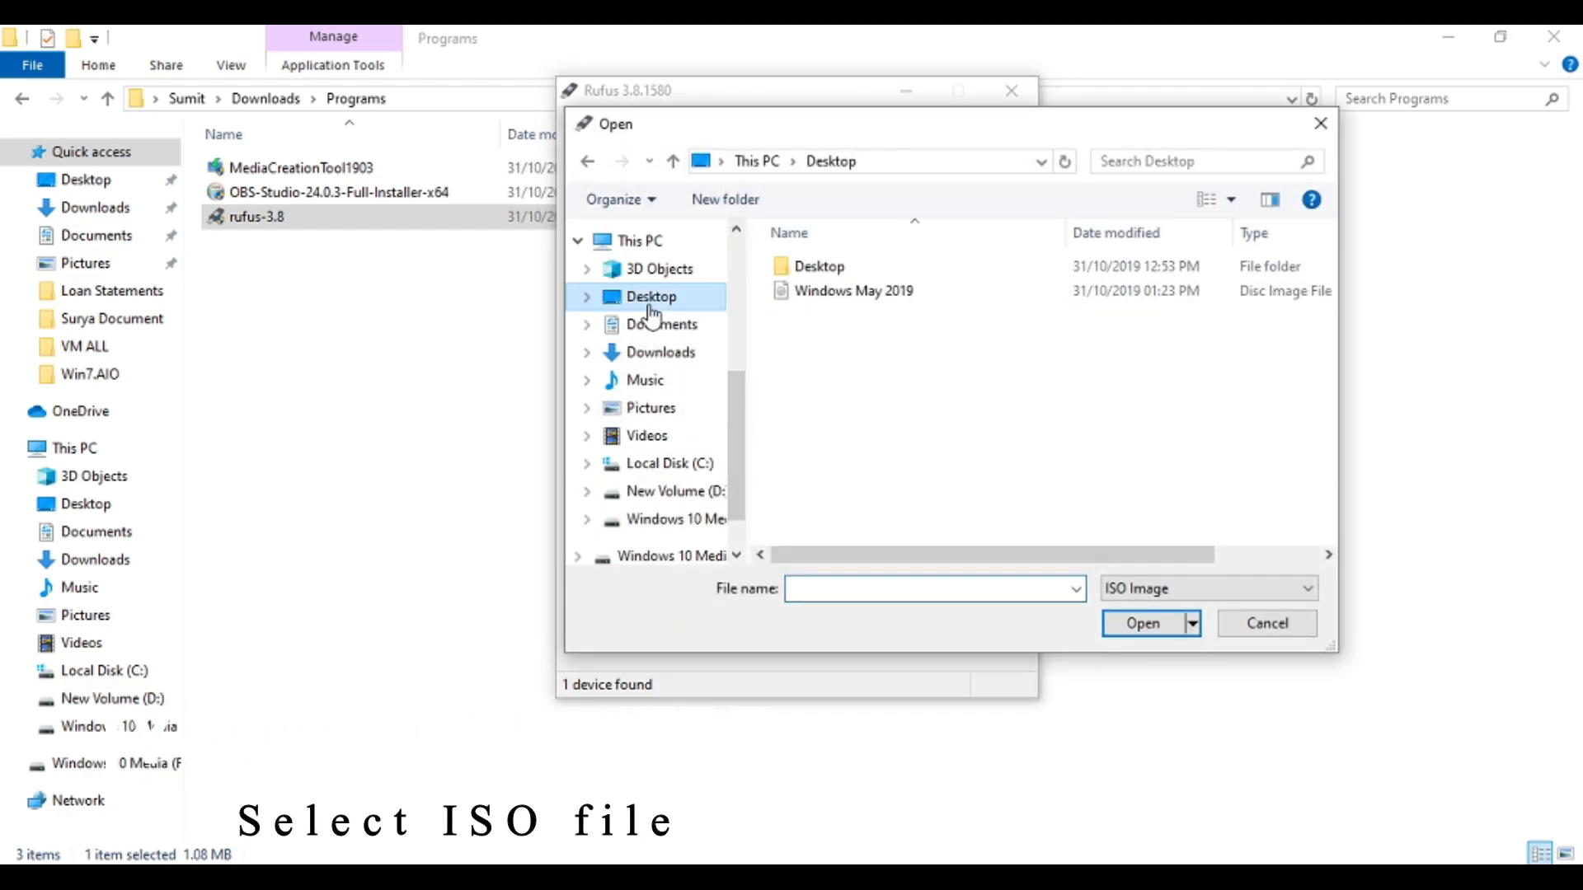
pyautogui.click(829, 293)
pyautogui.doubleClick(827, 297)
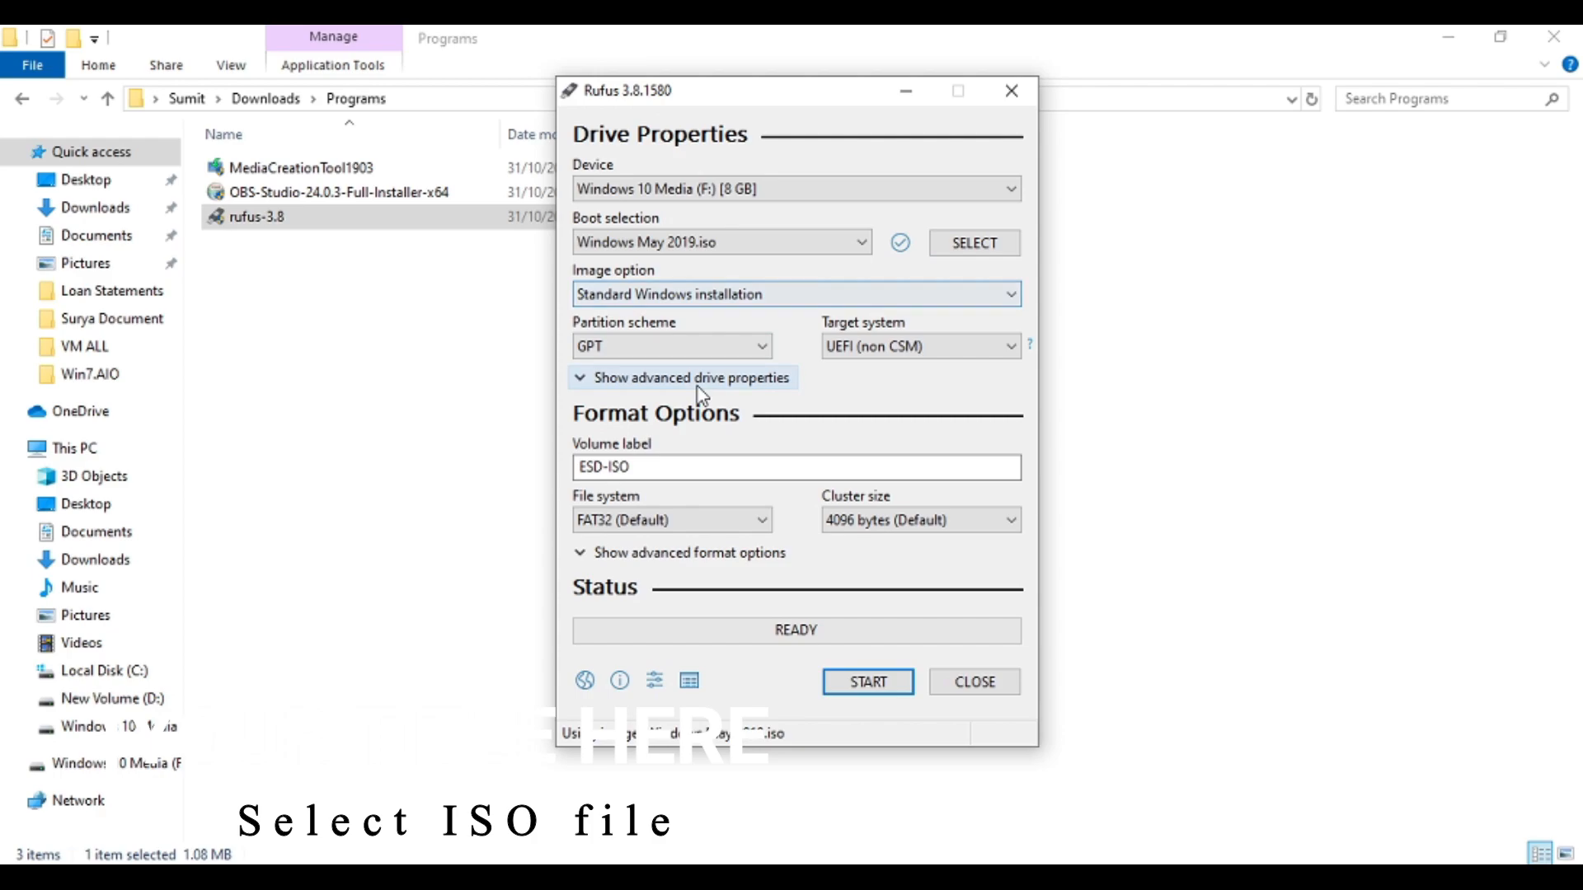
# Switch the partition scheme to MBR and back to GPT with the UEFI (non CSM) target system
pyautogui.click(849, 346)
pyautogui.click(849, 346)
pyautogui.click(727, 350)
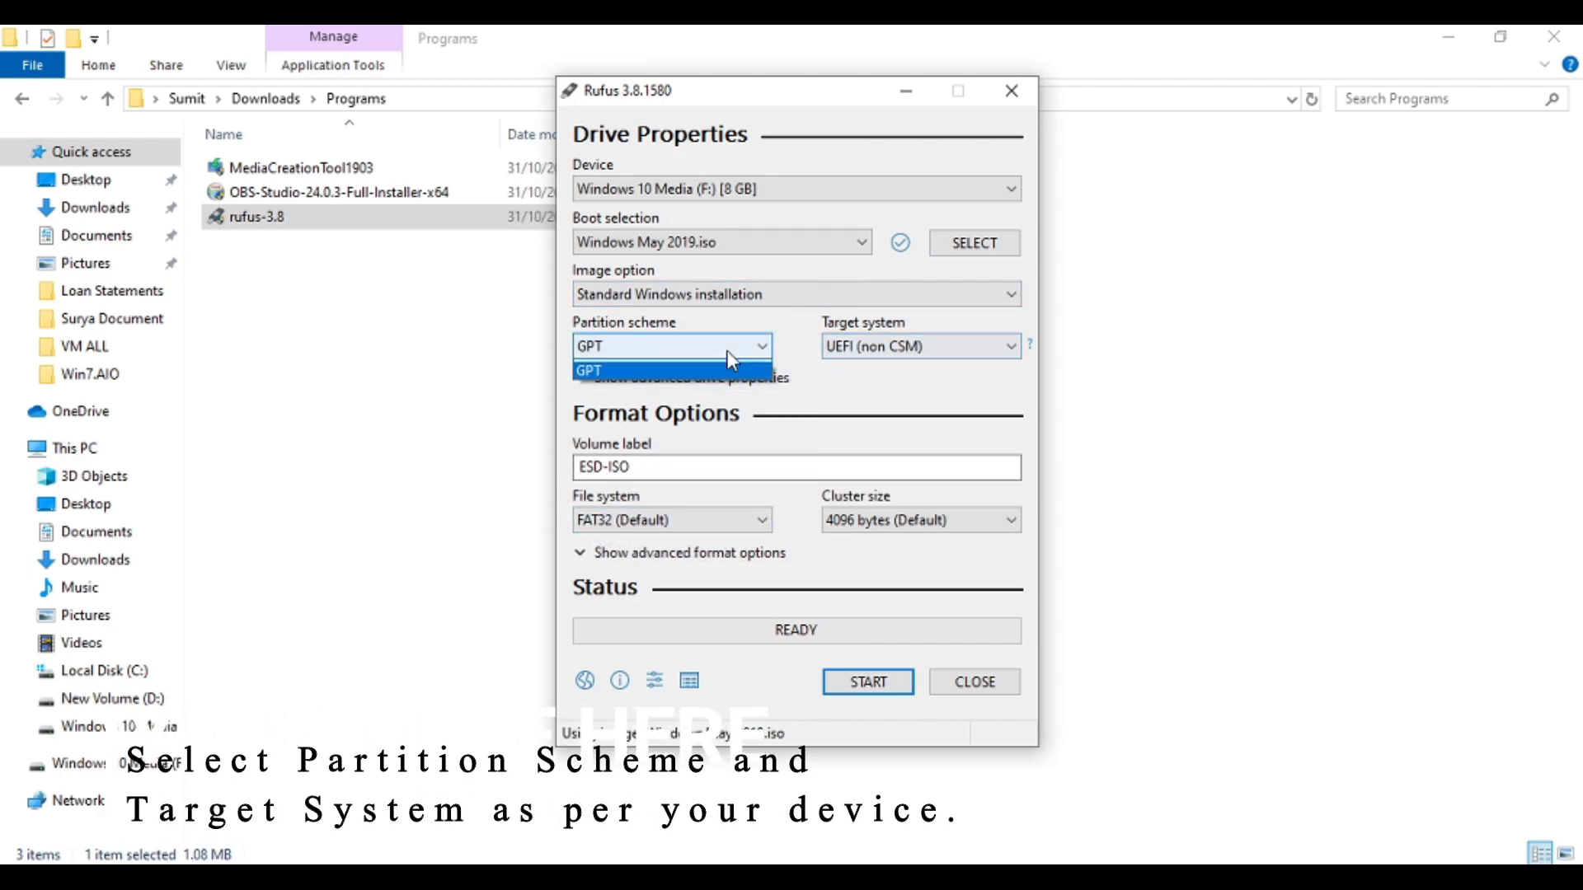
pyautogui.click(701, 371)
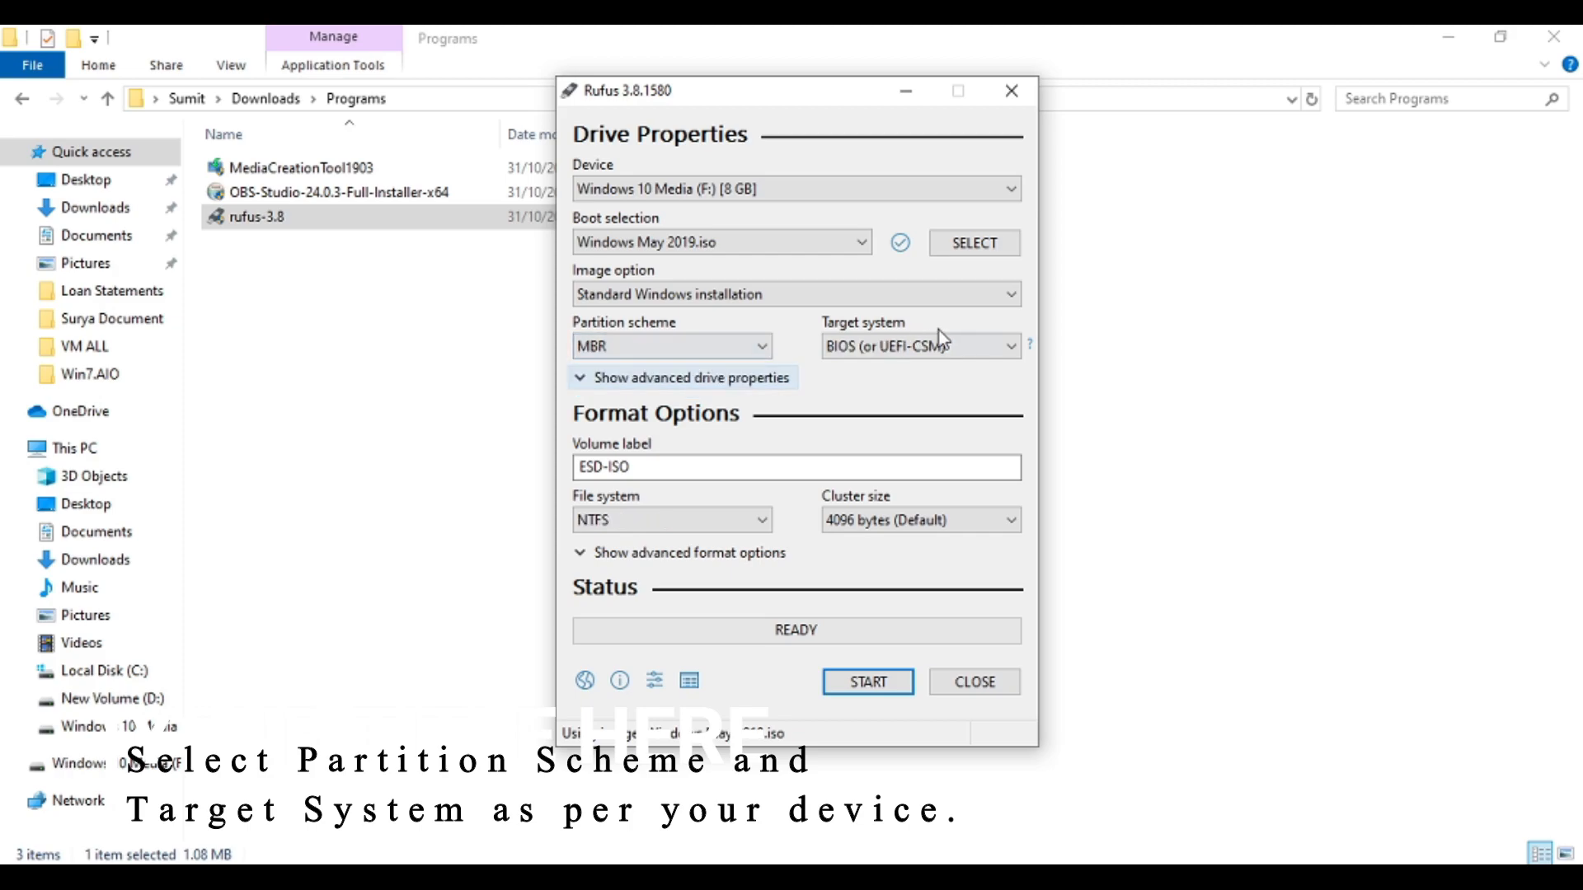
pyautogui.click(895, 356)
pyautogui.click(897, 366)
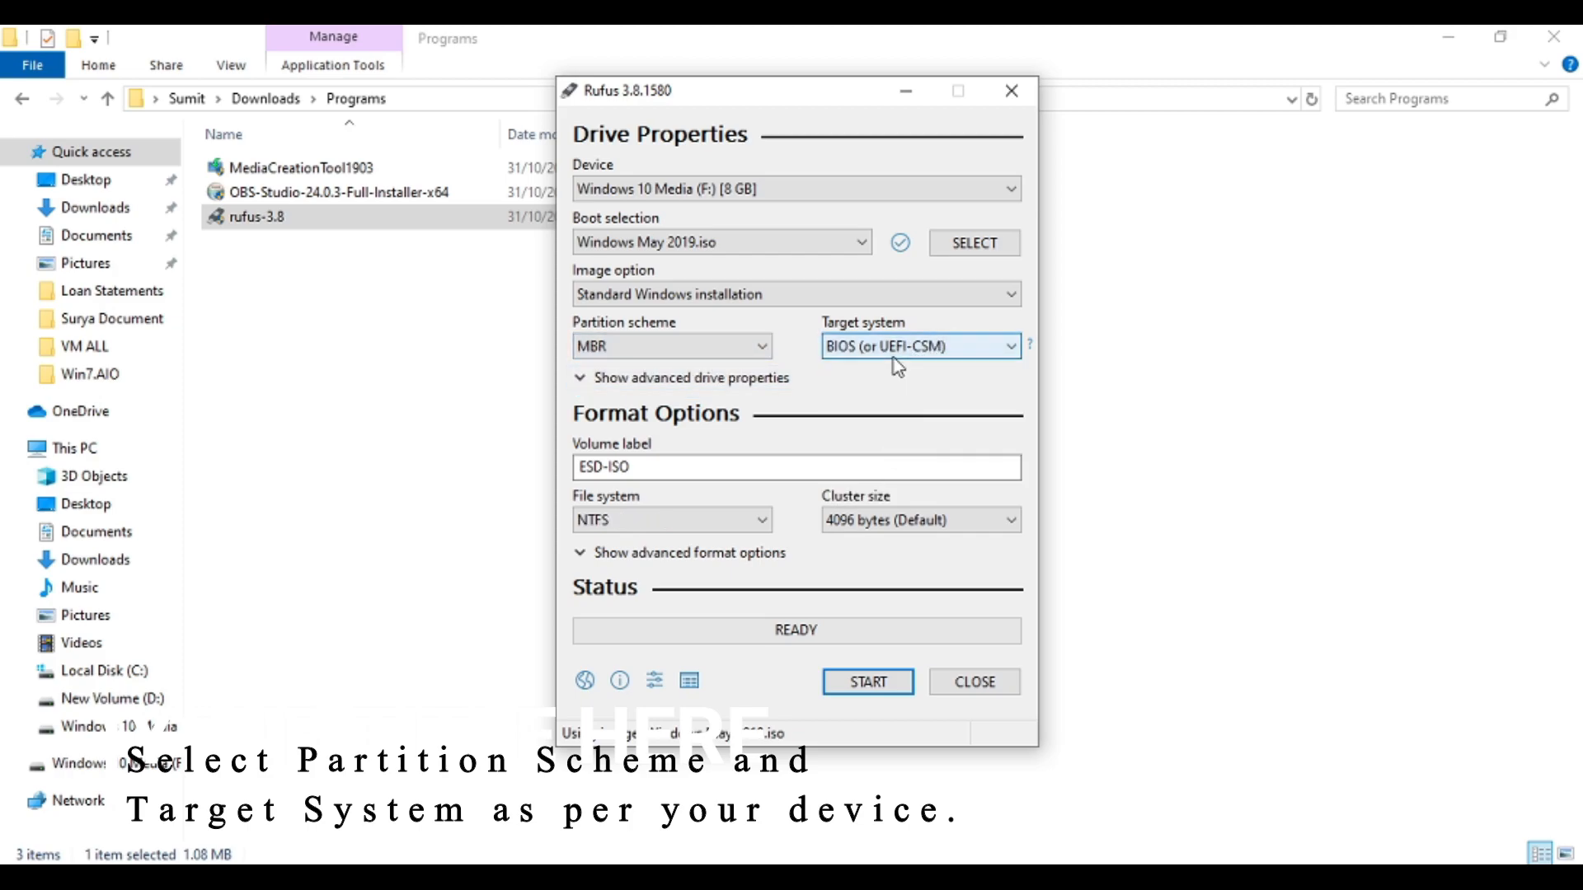
pyautogui.click(837, 349)
pyautogui.click(838, 350)
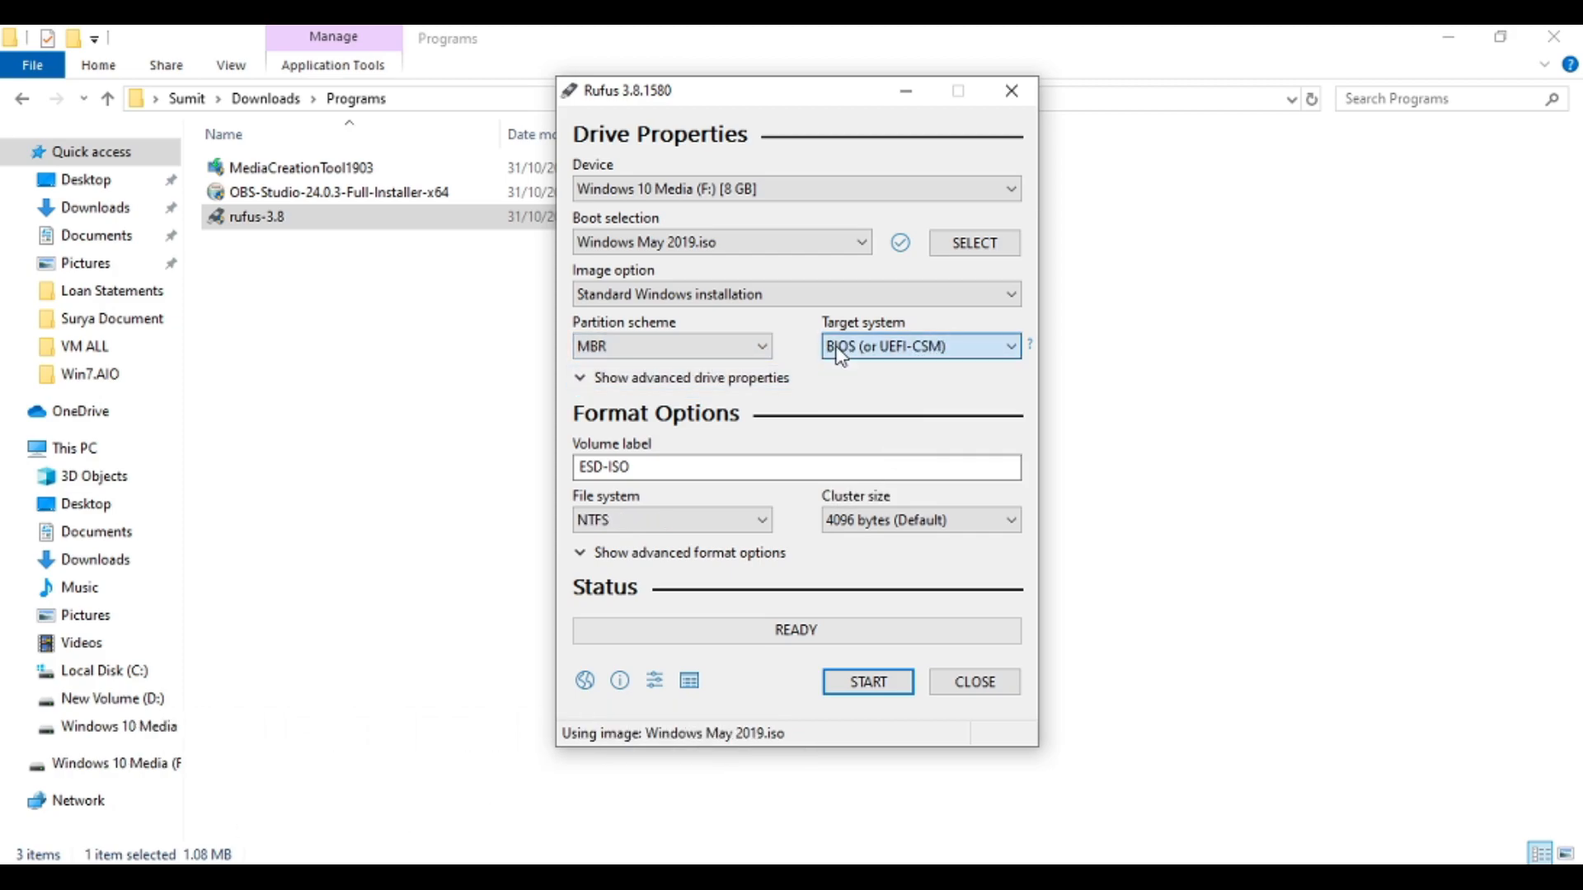
pyautogui.click(749, 352)
pyautogui.click(695, 385)
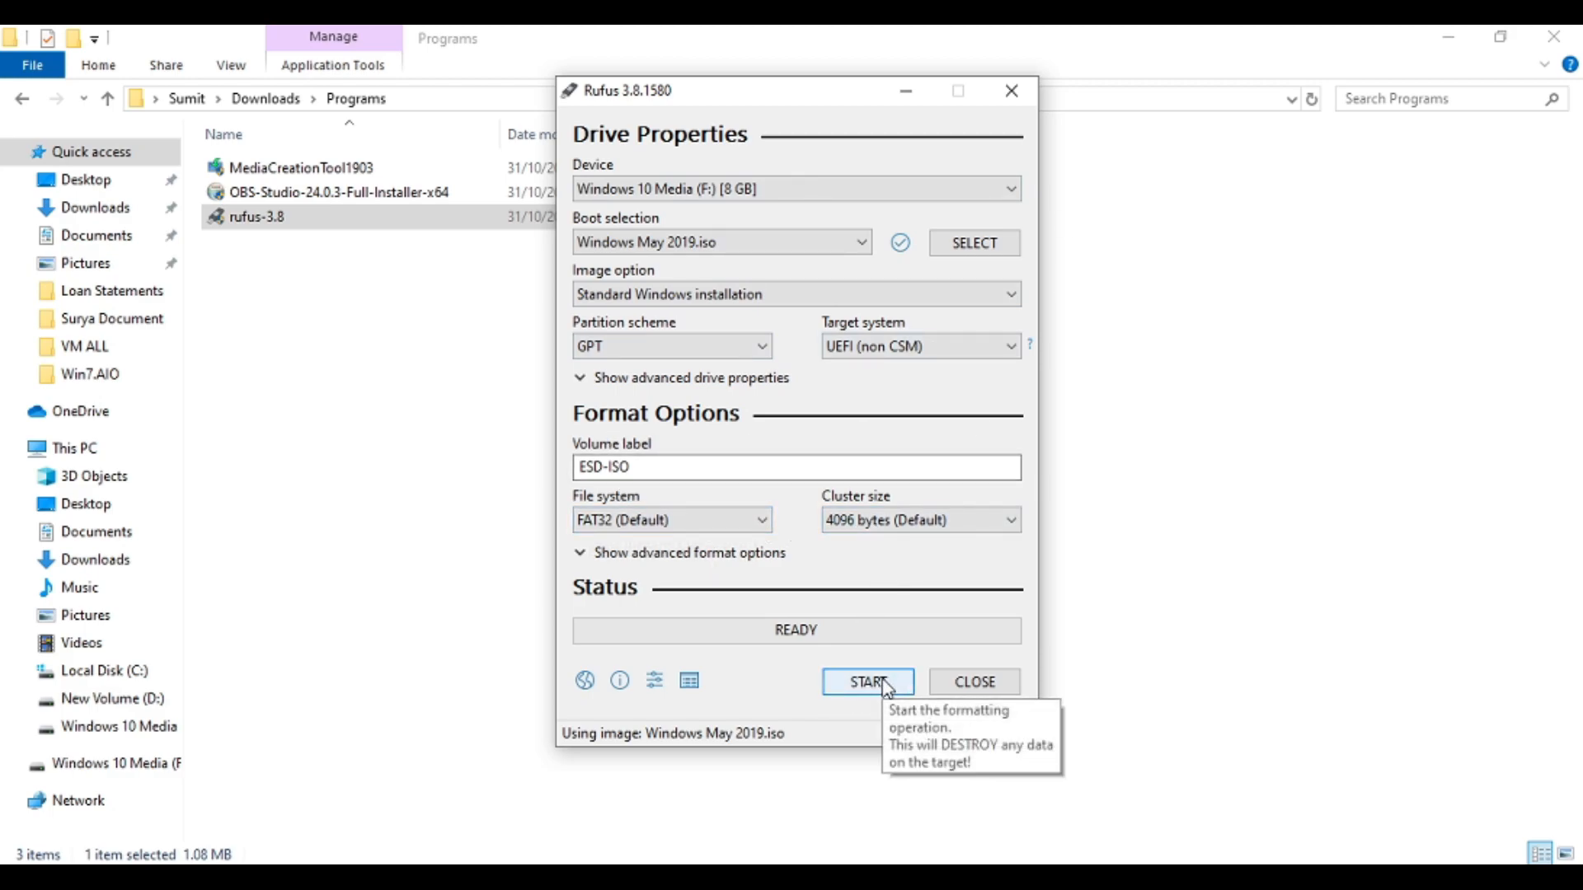
# Set the volume label to Windows 10 1903
pyautogui.moveTo(681, 469); pyautogui.dragTo(358, 464)
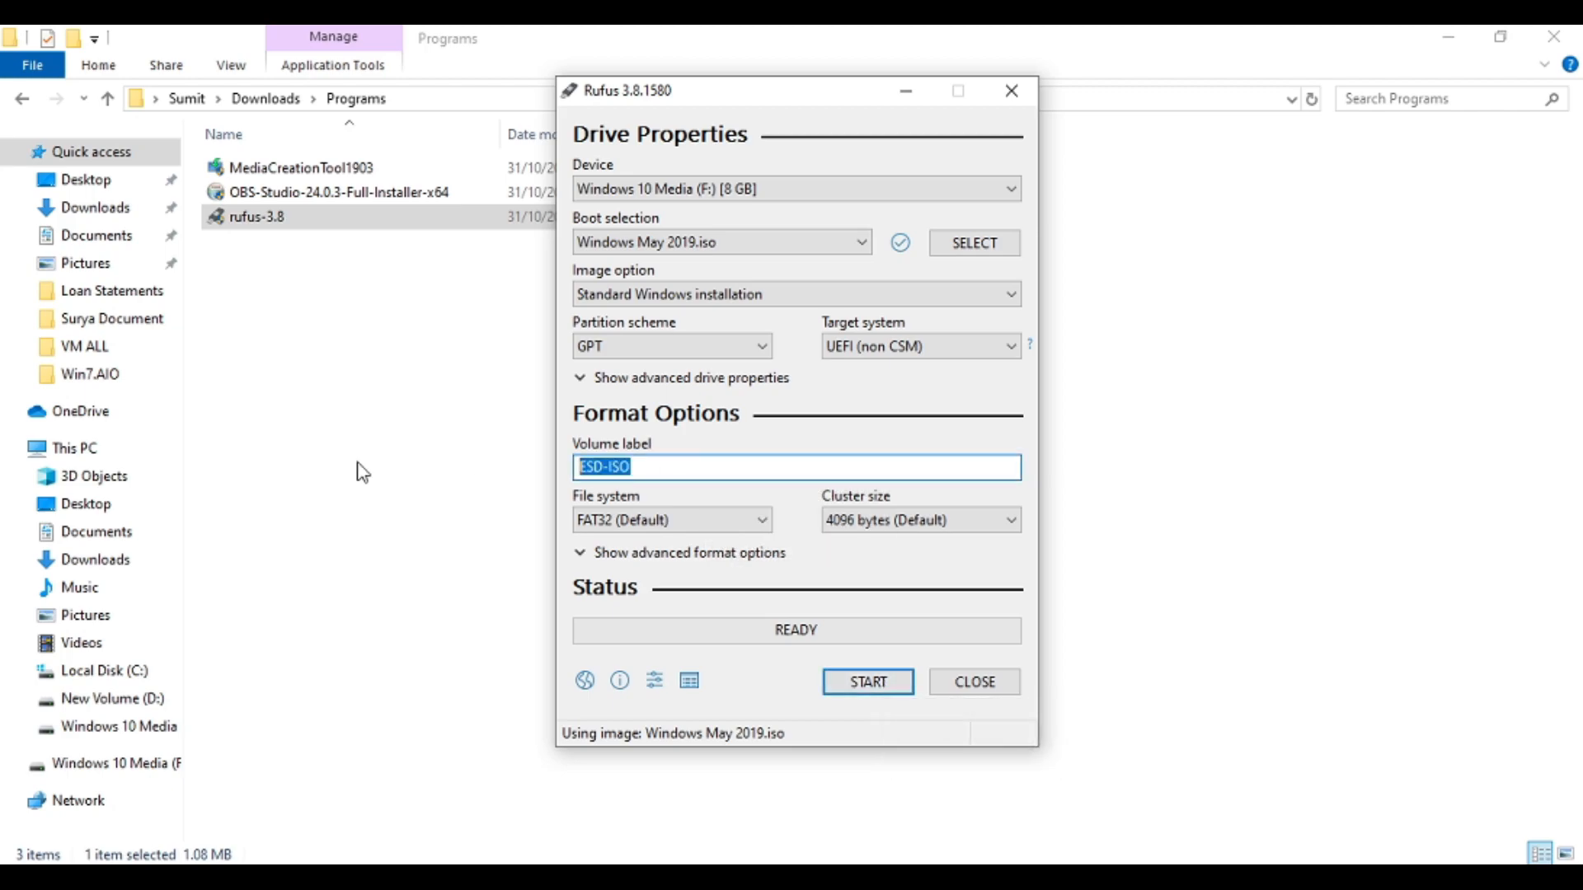
pyautogui.write('Windows 10 M')
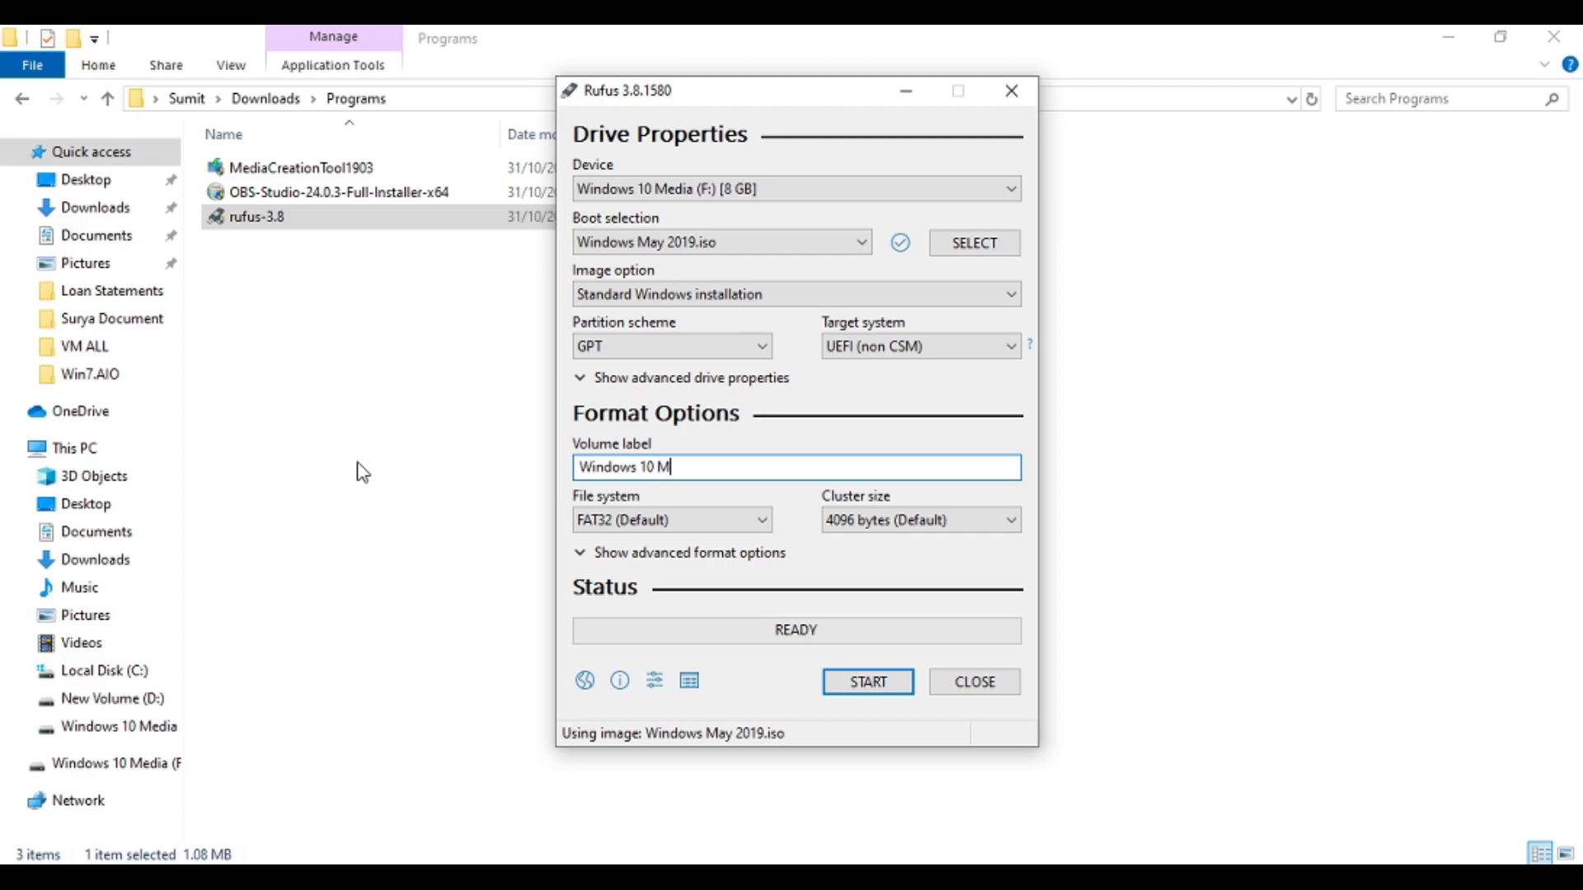
pyautogui.write('ay 2019')
pyautogui.press('BackSpace')
pyautogui.press('BackSpace')
pyautogui.press('BackSpace')
pyautogui.press('BackSpace')
pyautogui.press('BackSpace')
pyautogui.press('BackSpace')
pyautogui.press('BackSpace')
pyautogui.press('BackSpace')
pyautogui.press('BackSpace')
pyautogui.write('1903')
# Start writing the bootable drive and confirm erasing the device
pyautogui.click(903, 683)
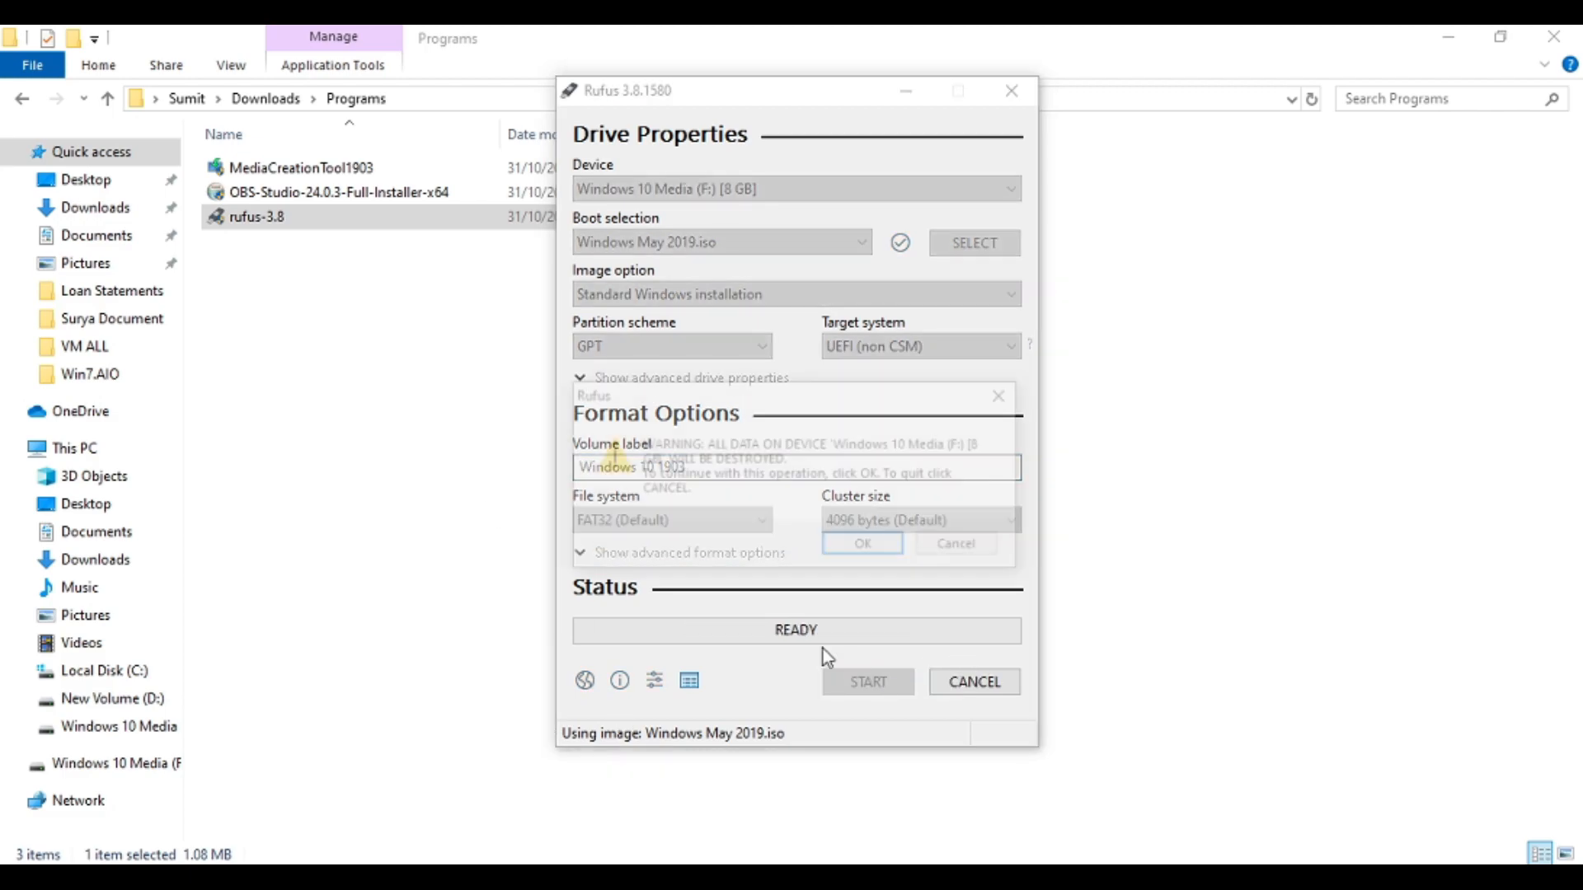
pyautogui.click(887, 551)
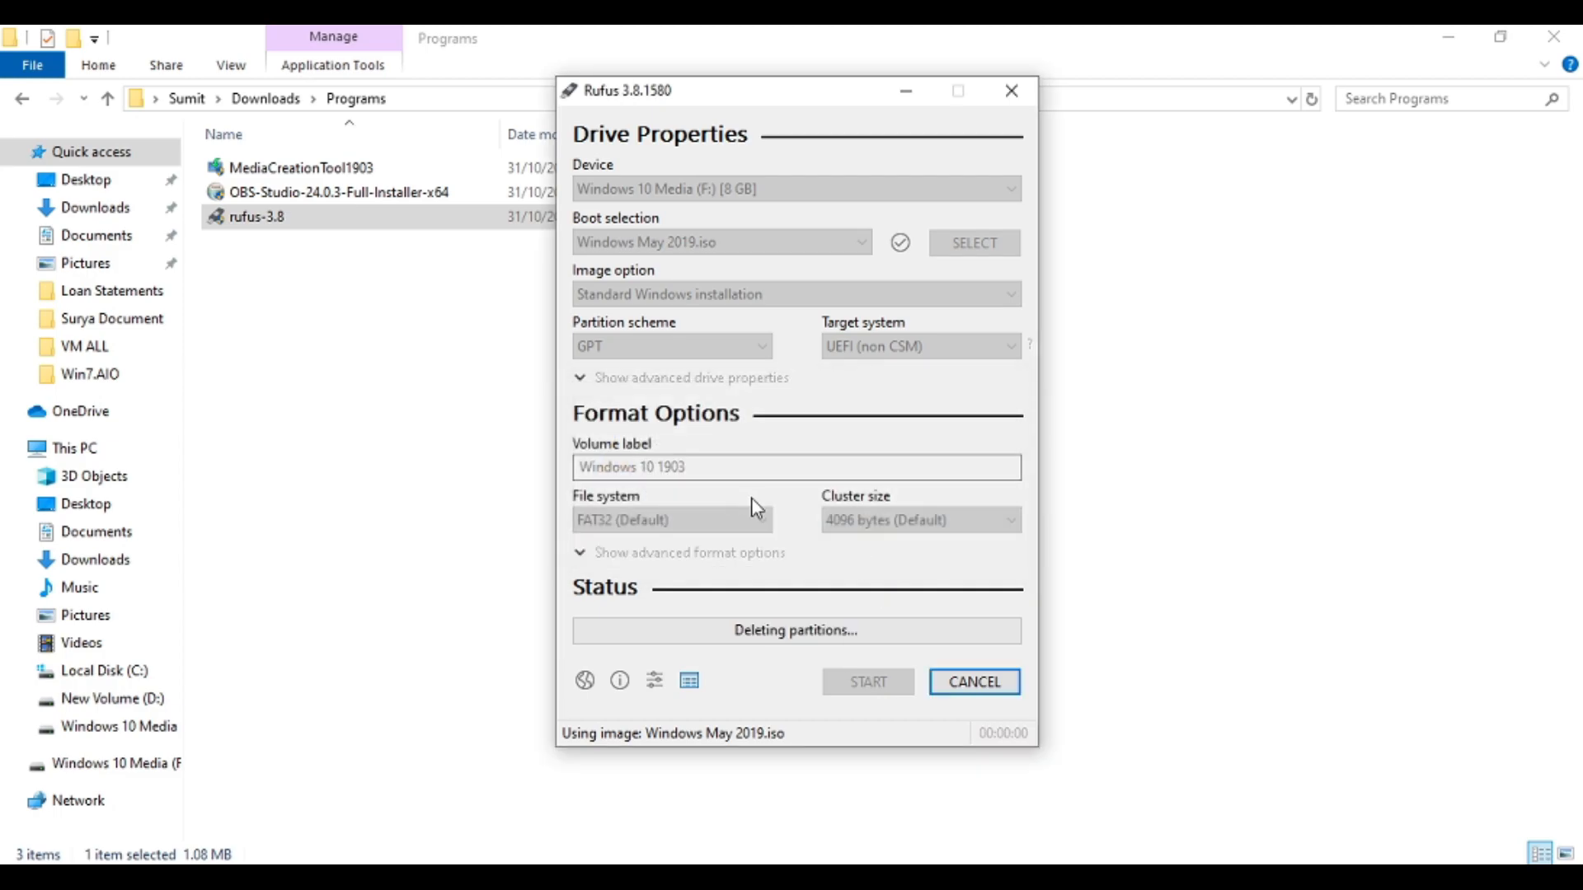